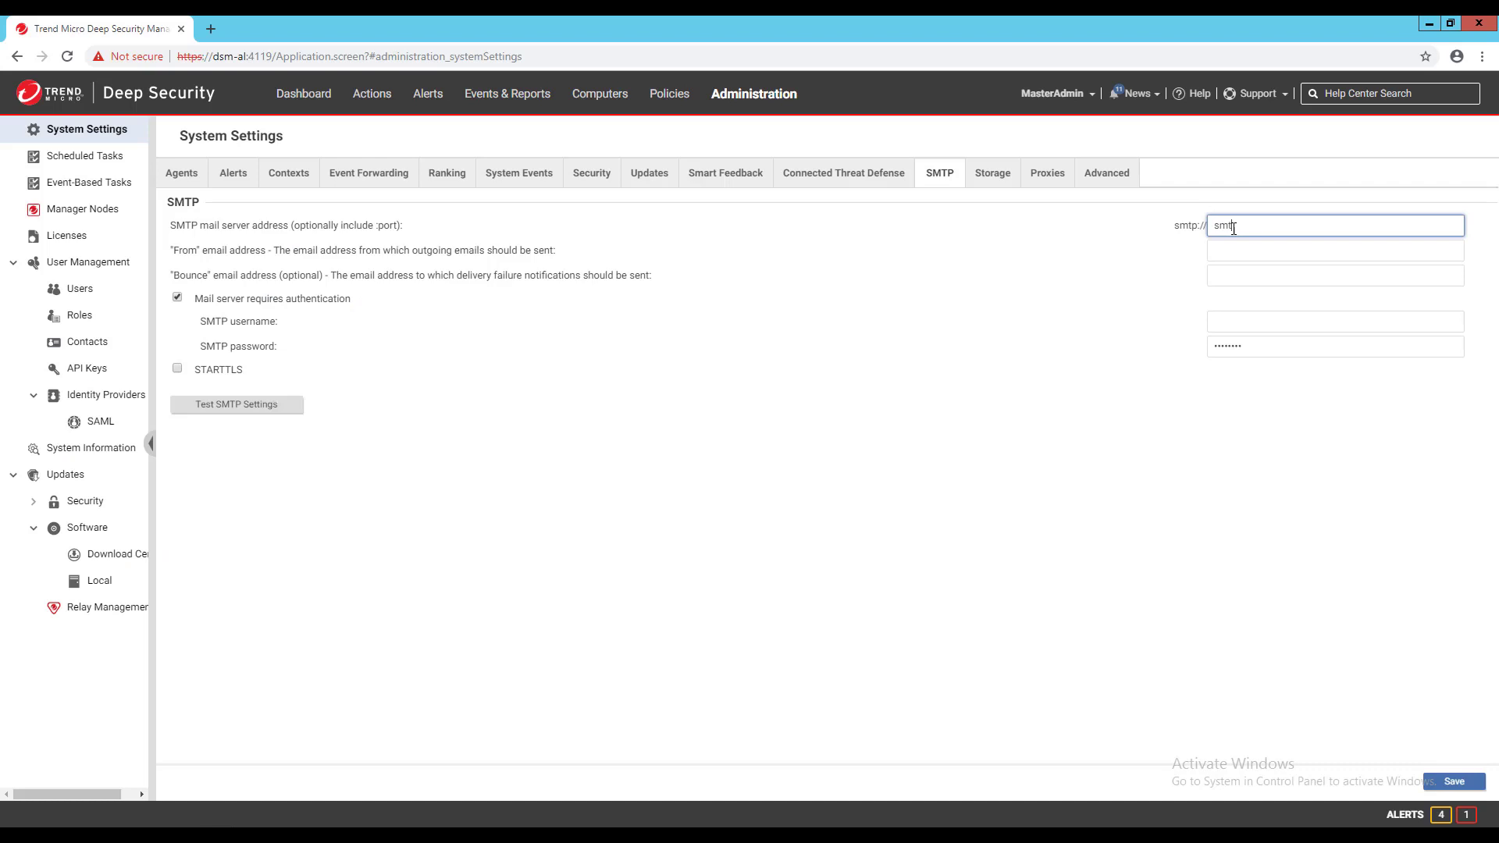
- Enter smtp.gmail.com:587 as the SMTP server and the Gmail account as the From address
{"action": "type", "text": ".com:587"}
{"action": "key", "text": "Tab"}
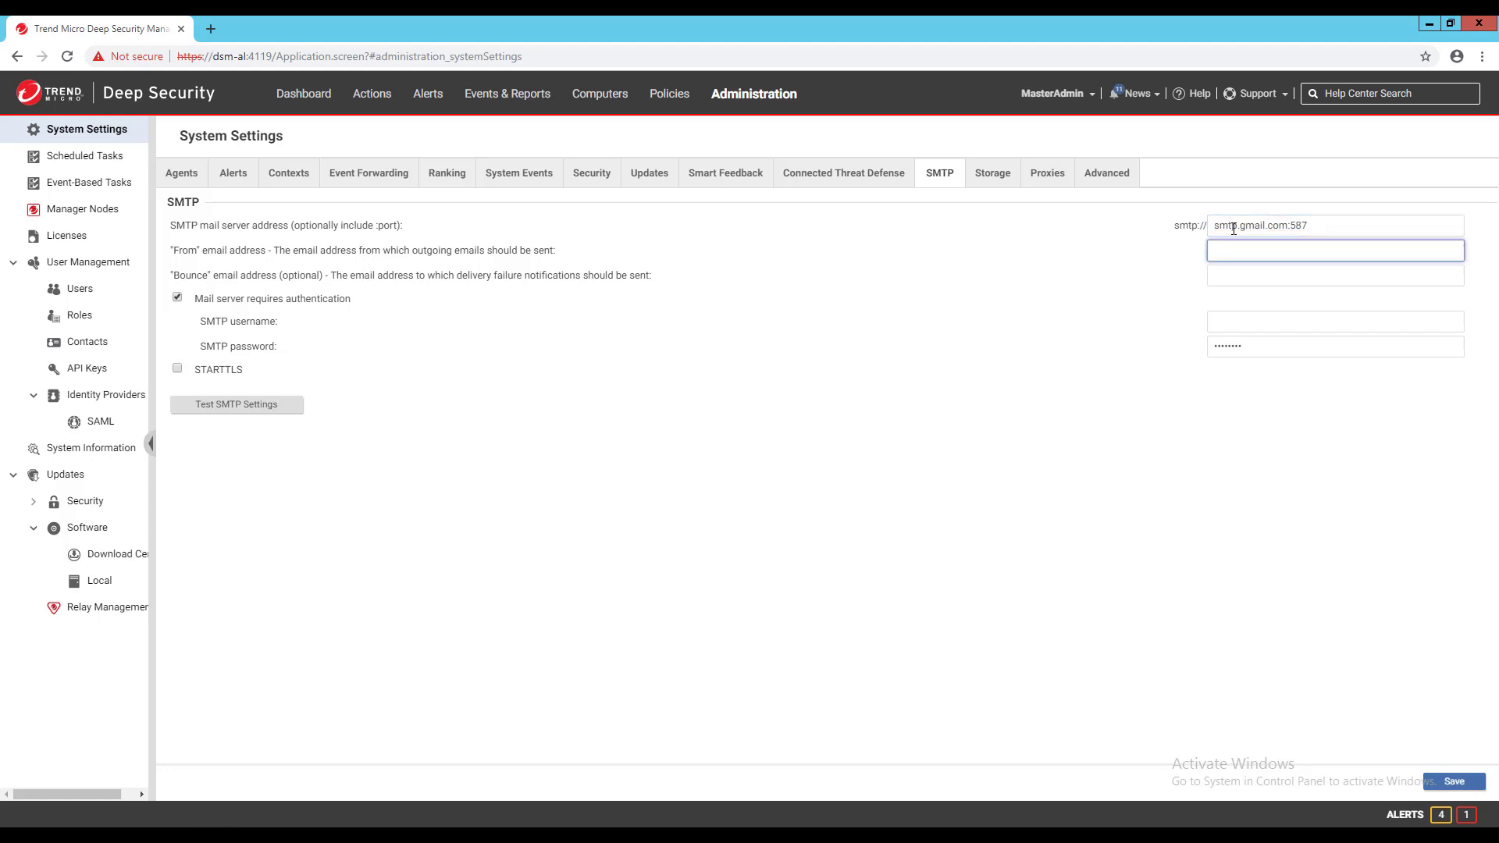
{"action": "key", "text": "Tab"}
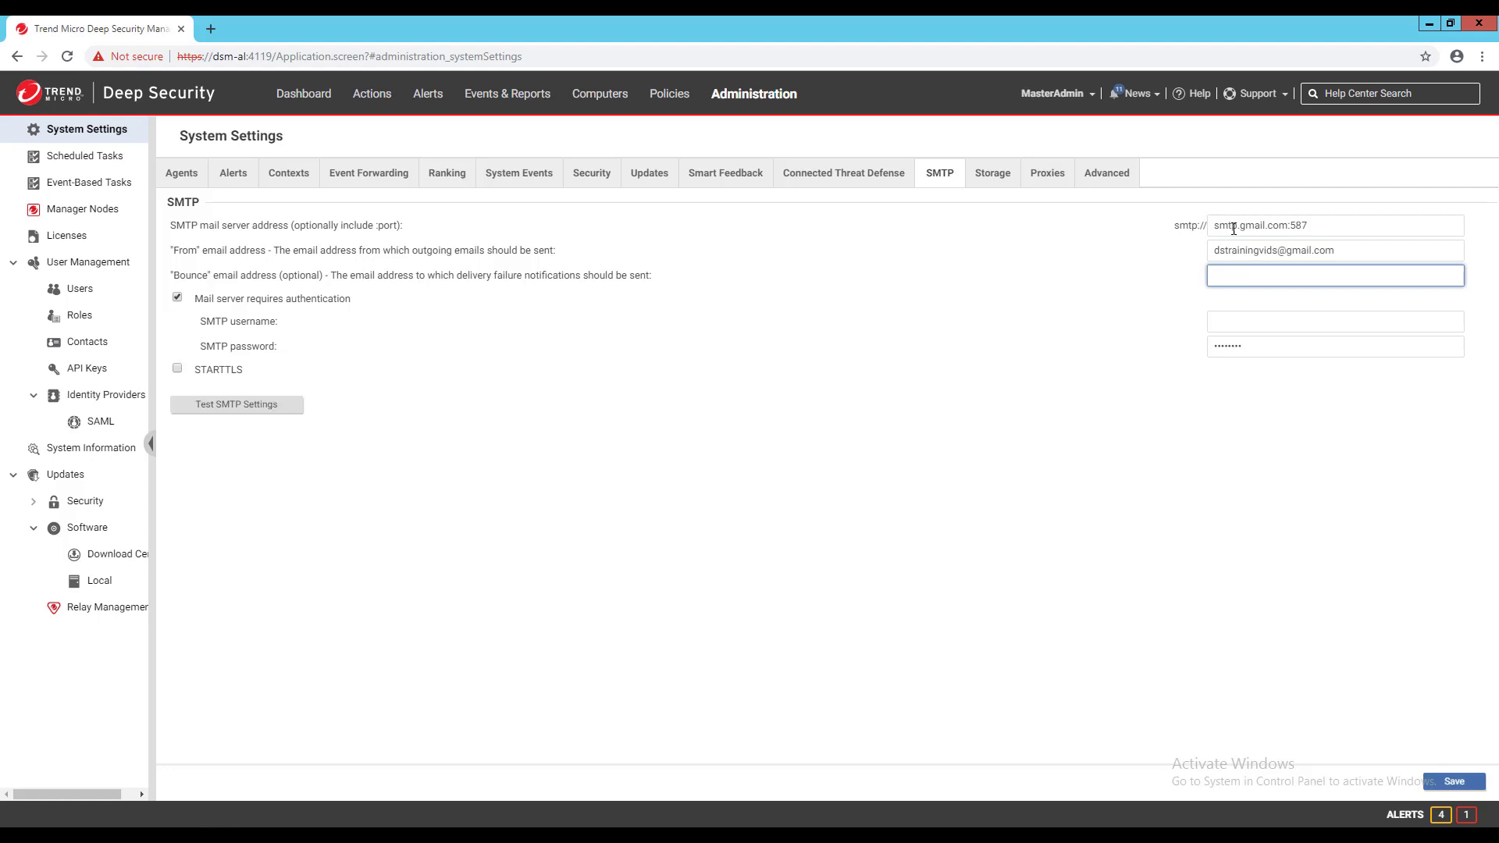
{"action": "key", "text": "Tab"}
{"action": "key", "text": "Tab"}
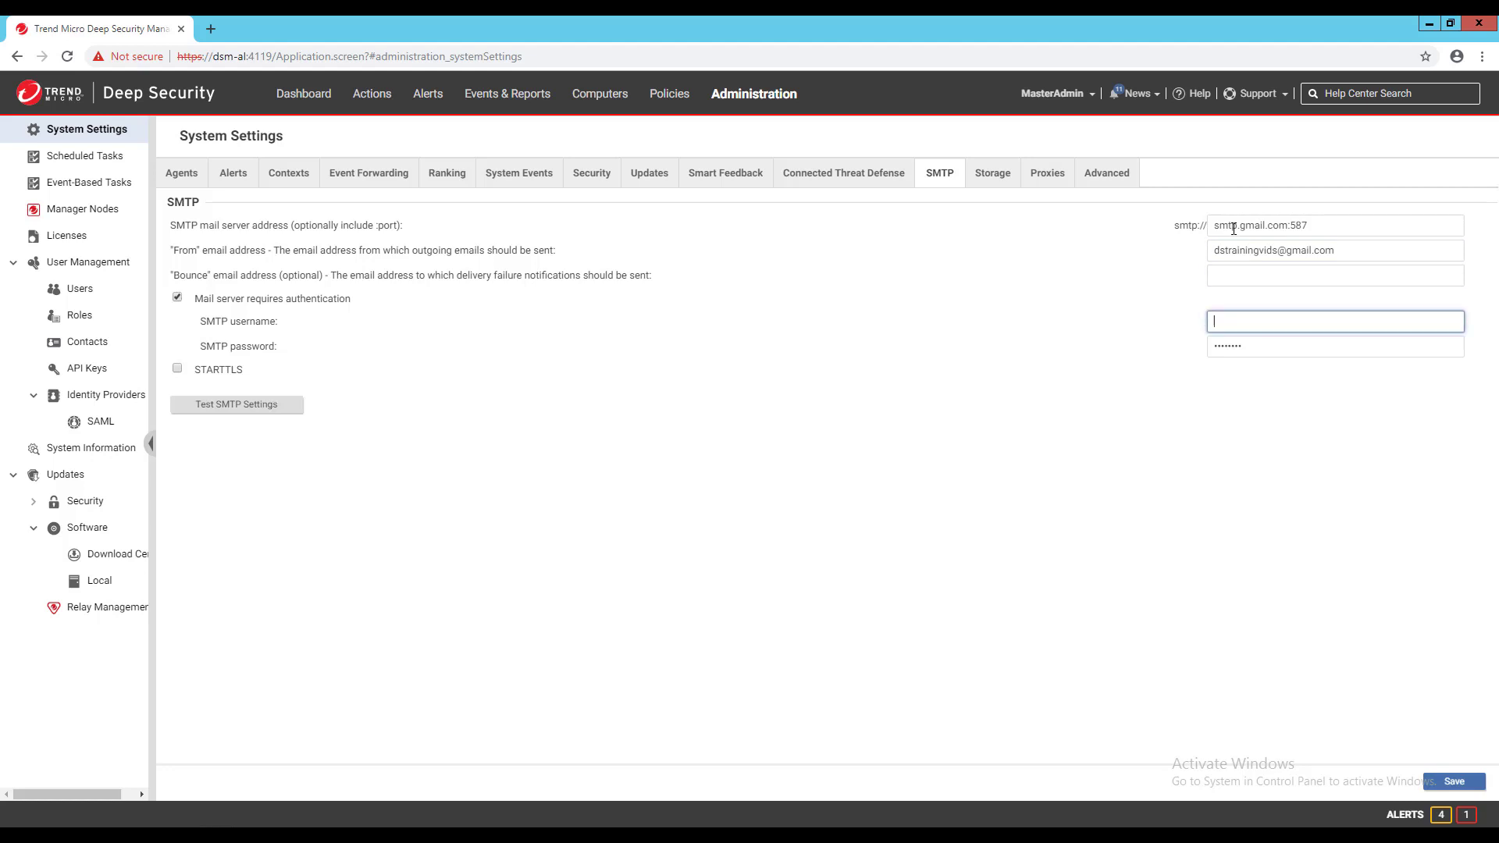
- Enter the SMTP username and account password, save, and run the SMTP connection test
{"action": "key", "text": "Tab"}
{"action": "key", "text": "BackSpace"}
{"action": "type", "text": "******"}
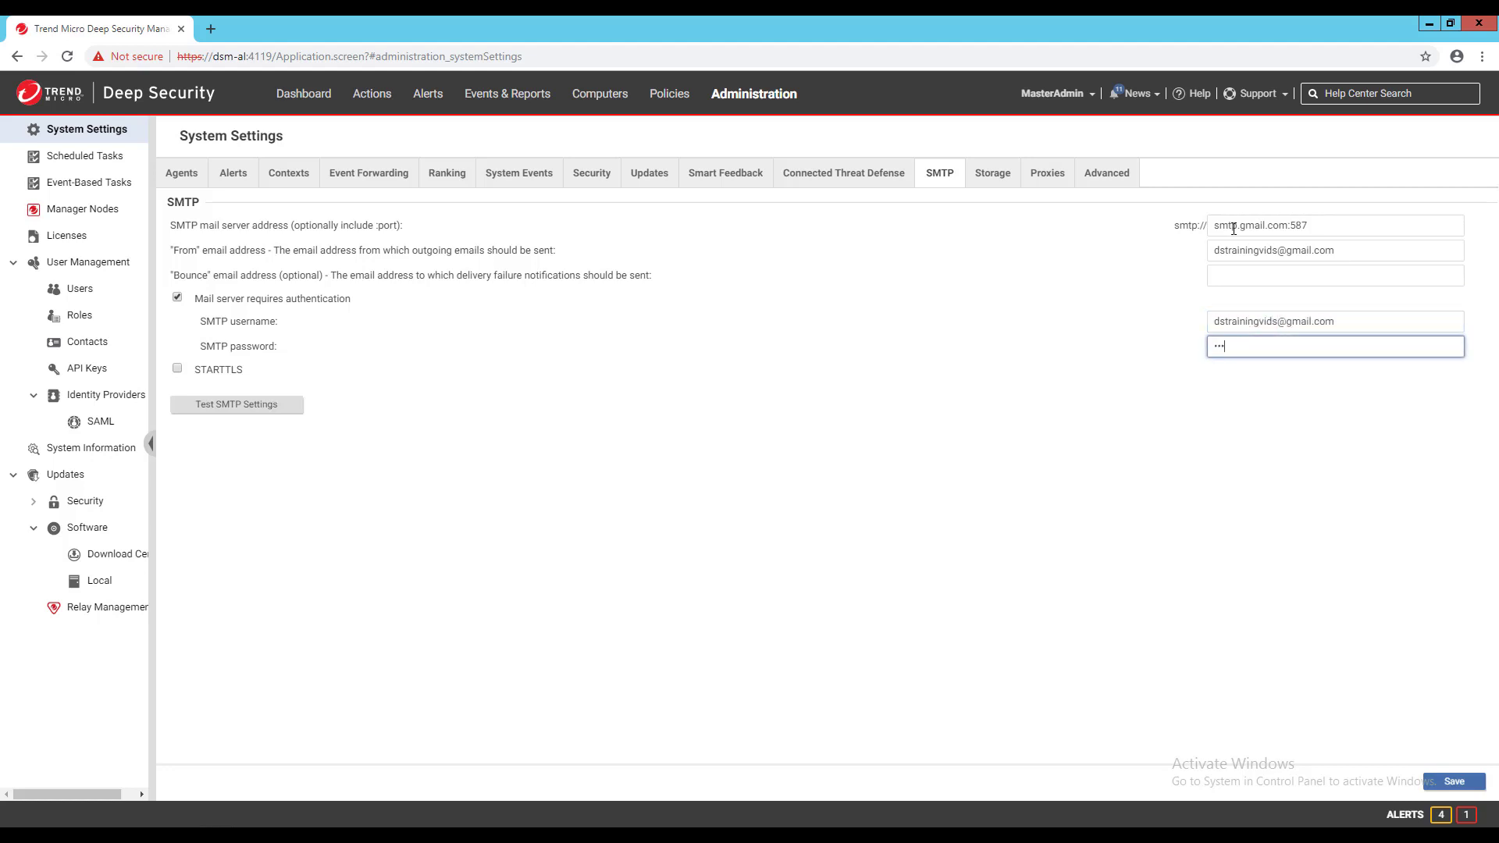
{"action": "type", "text": "***"}
{"action": "left_click", "coordinate": [1454, 782]}
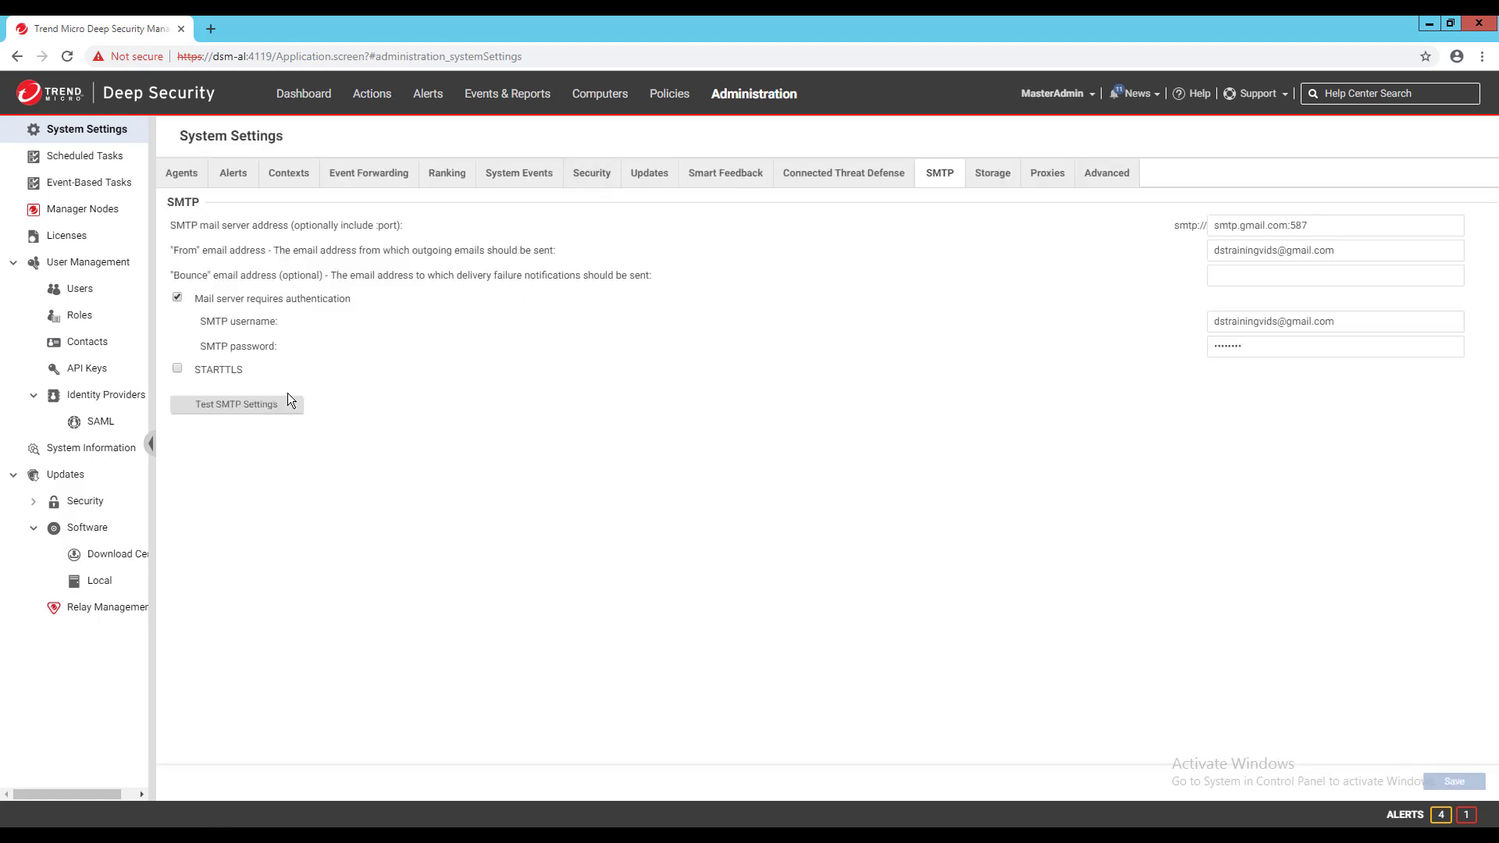
{"action": "left_click", "coordinate": [285, 400]}
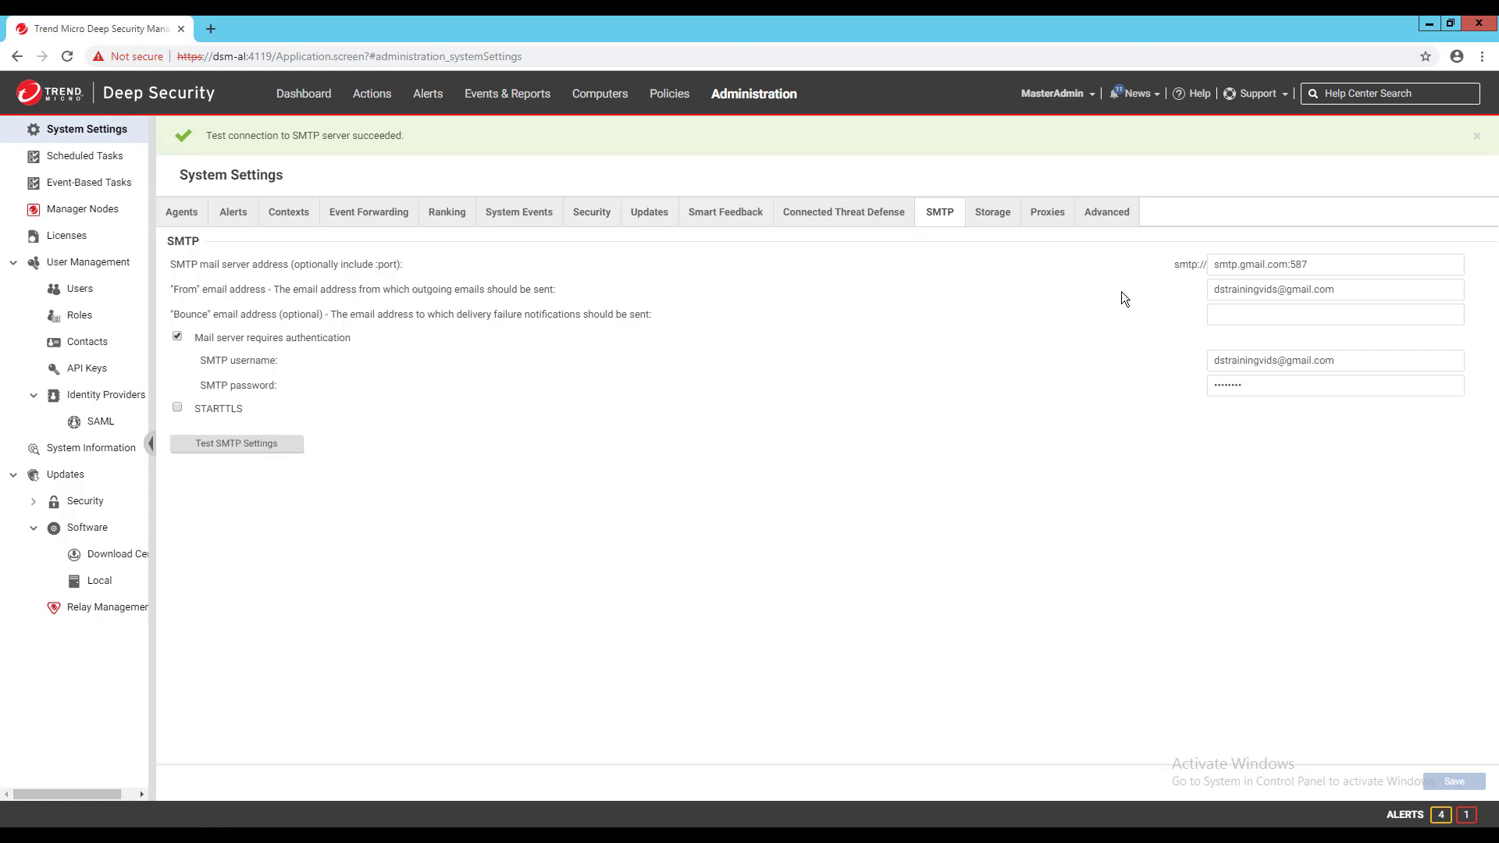
- Change the server to the misspelled smtp.gmil.com:587, save it, and rerun the SMTP test
{"action": "left_click", "coordinate": [1255, 264]}
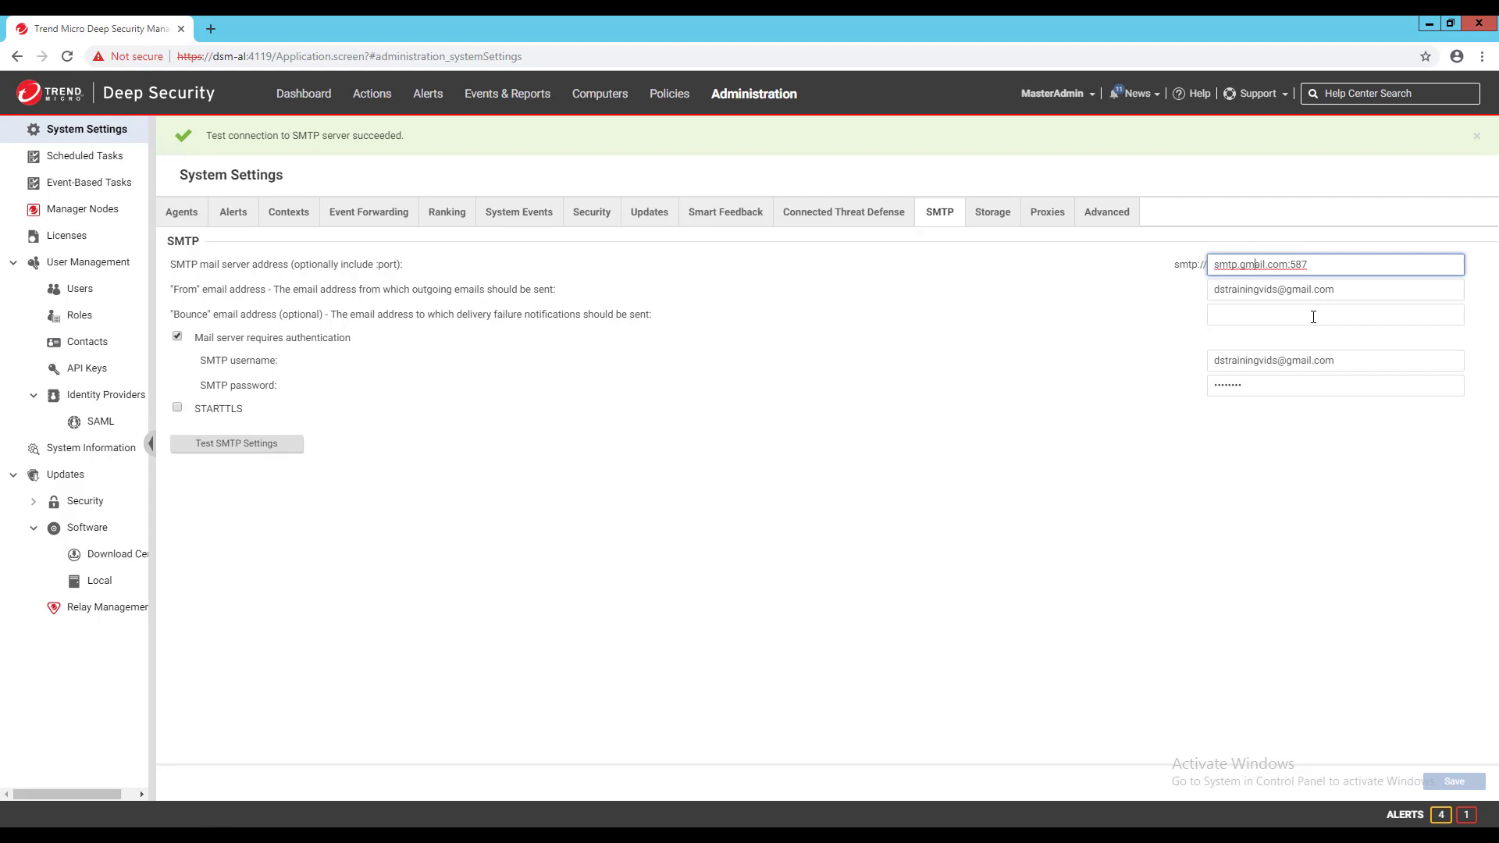
{"action": "key", "text": "Delete"}
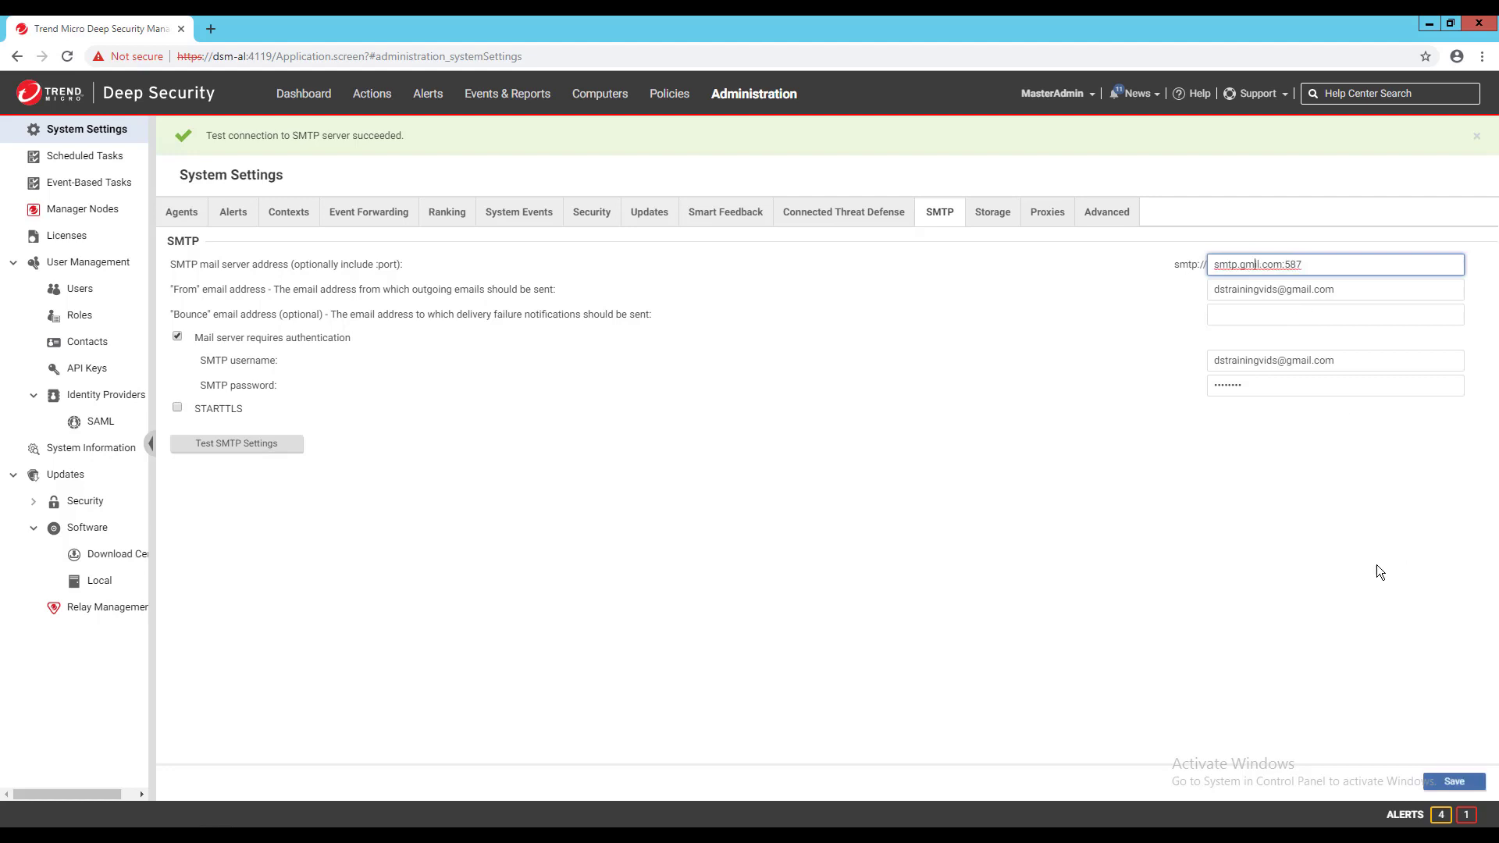
{"action": "left_click", "coordinate": [1376, 565]}
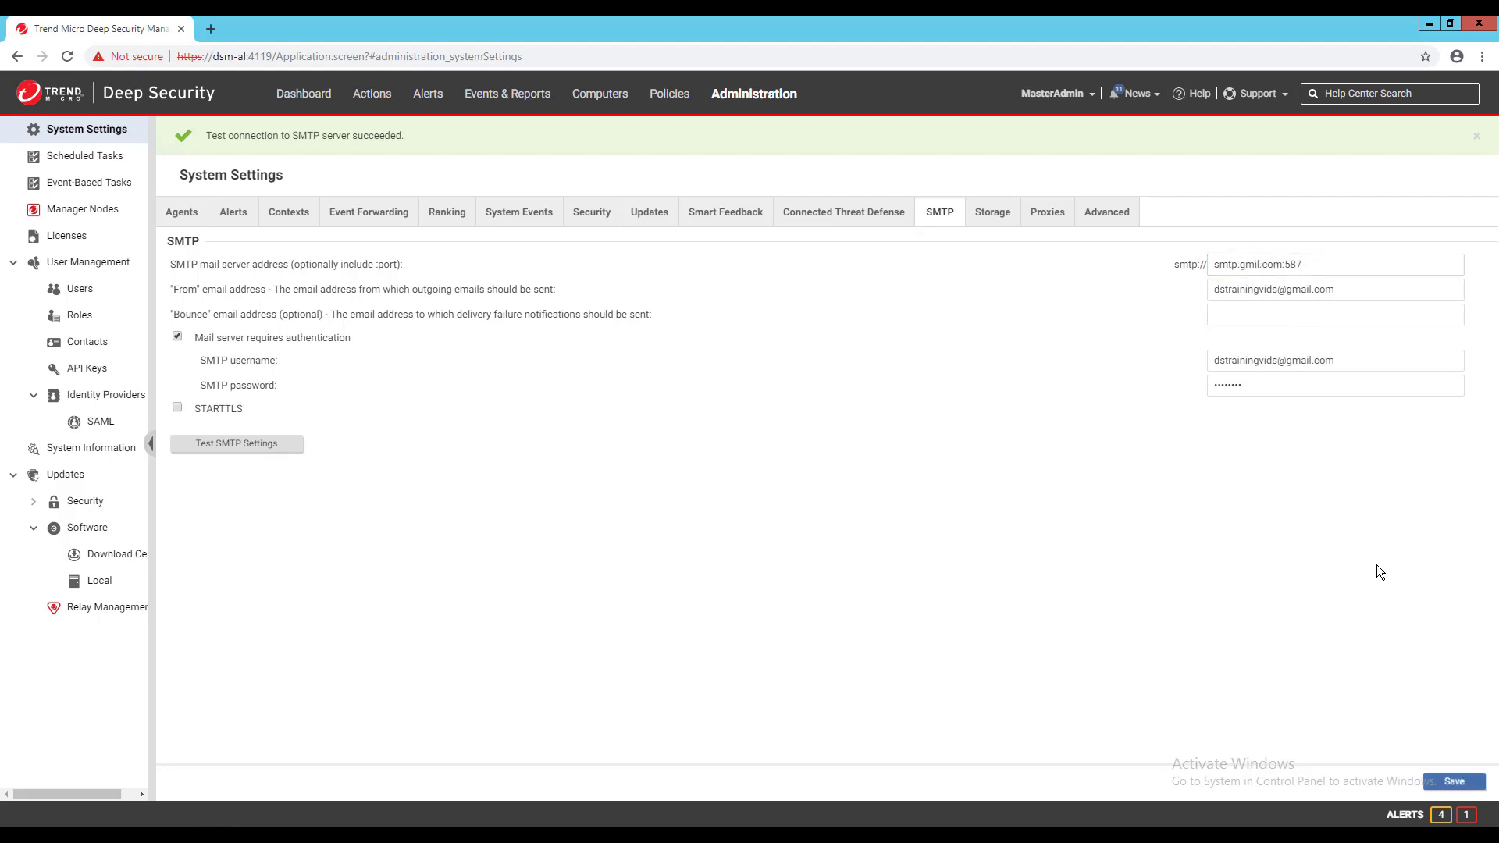
{"action": "left_click", "coordinate": [1443, 787]}
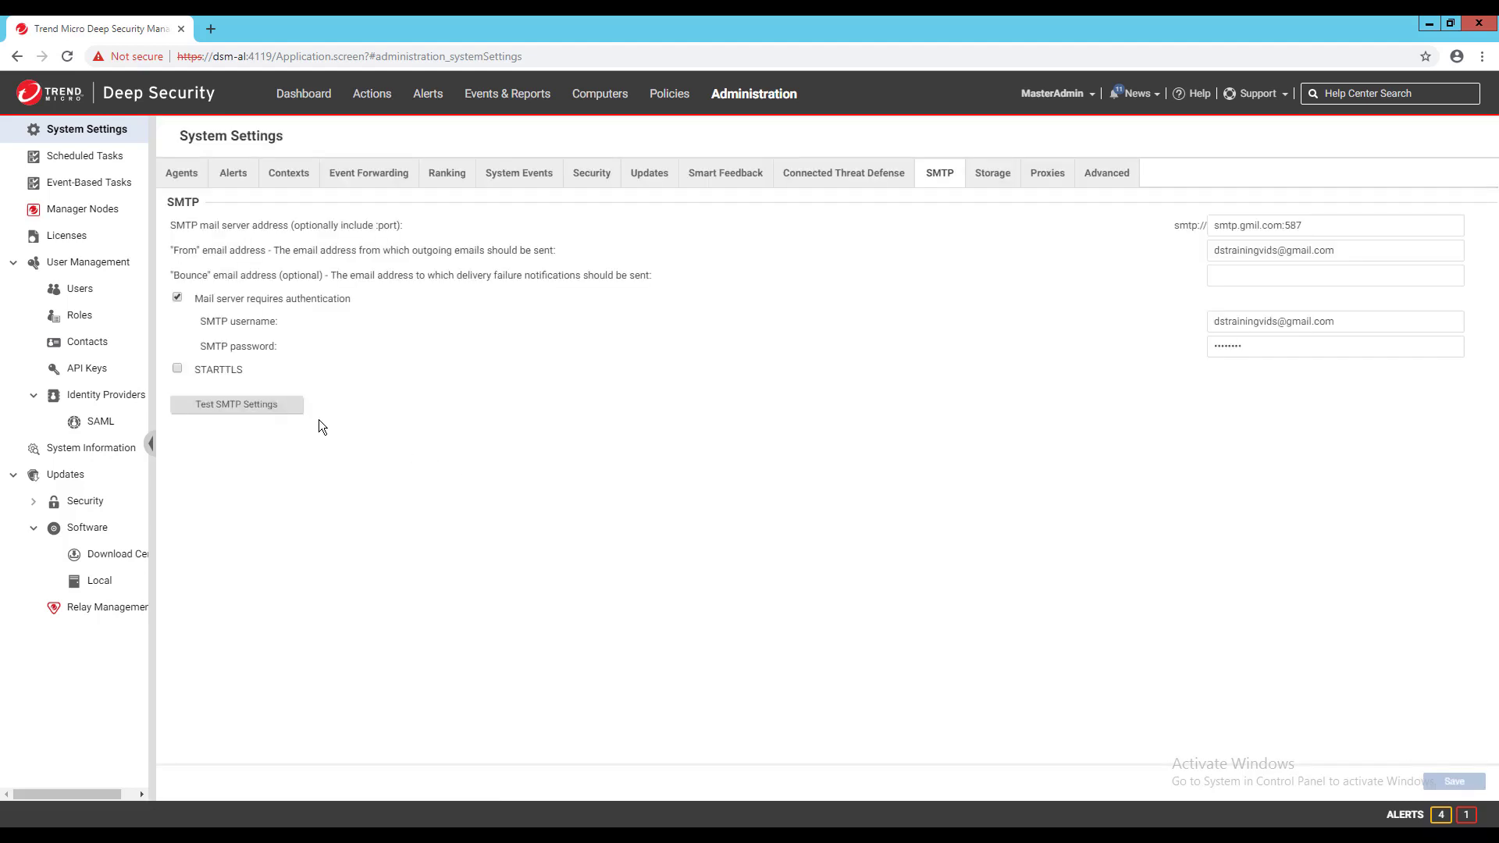
{"action": "left_click", "coordinate": [287, 415]}
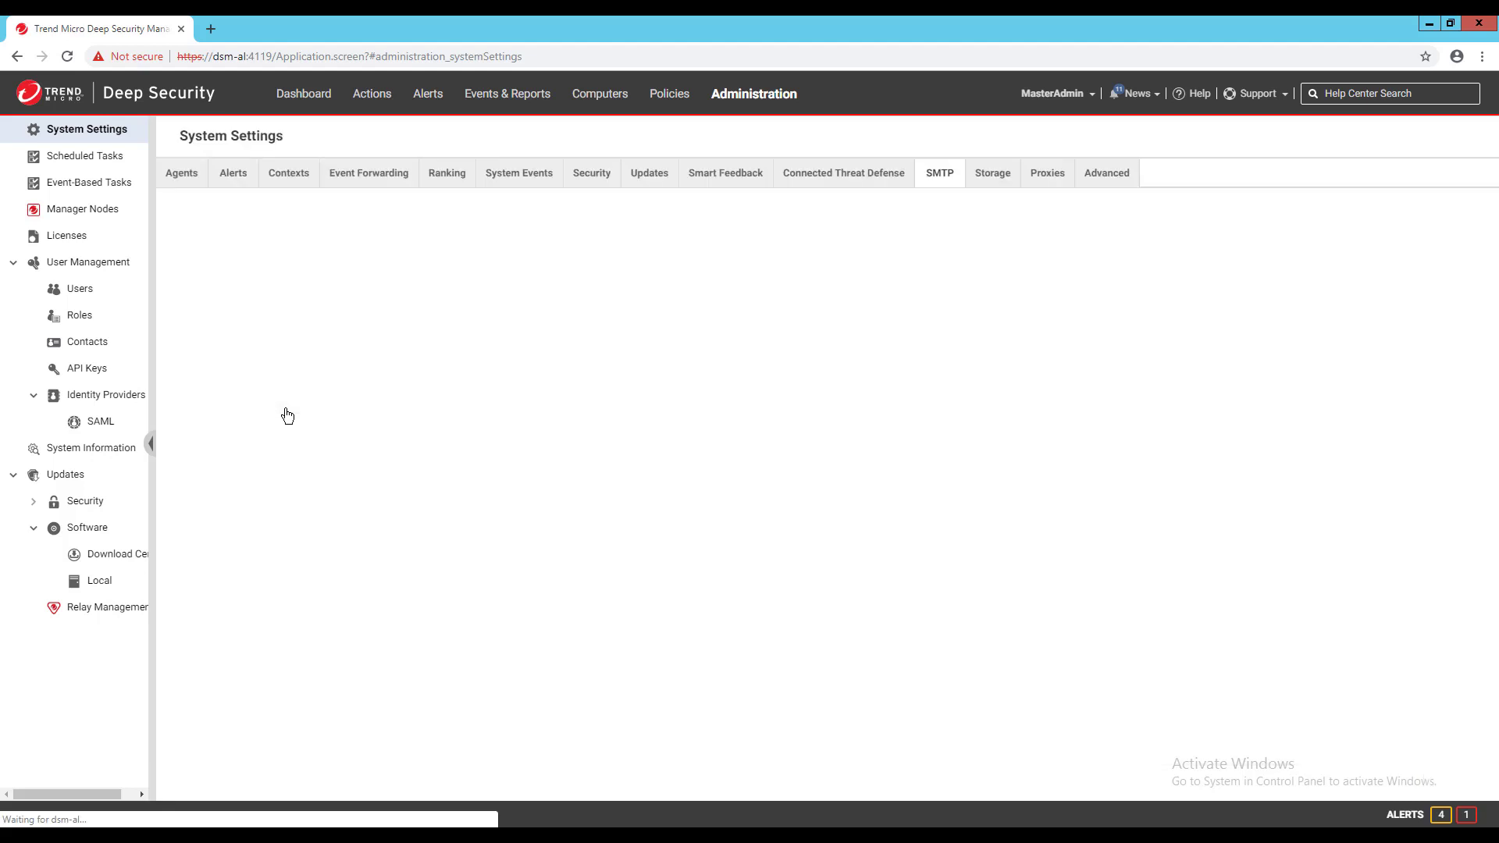
- Open the server0 log and highlight the MailConnectException for smtp.gmil.com port 587 at its end
{"action": "key", "text": "alt+Tab"}
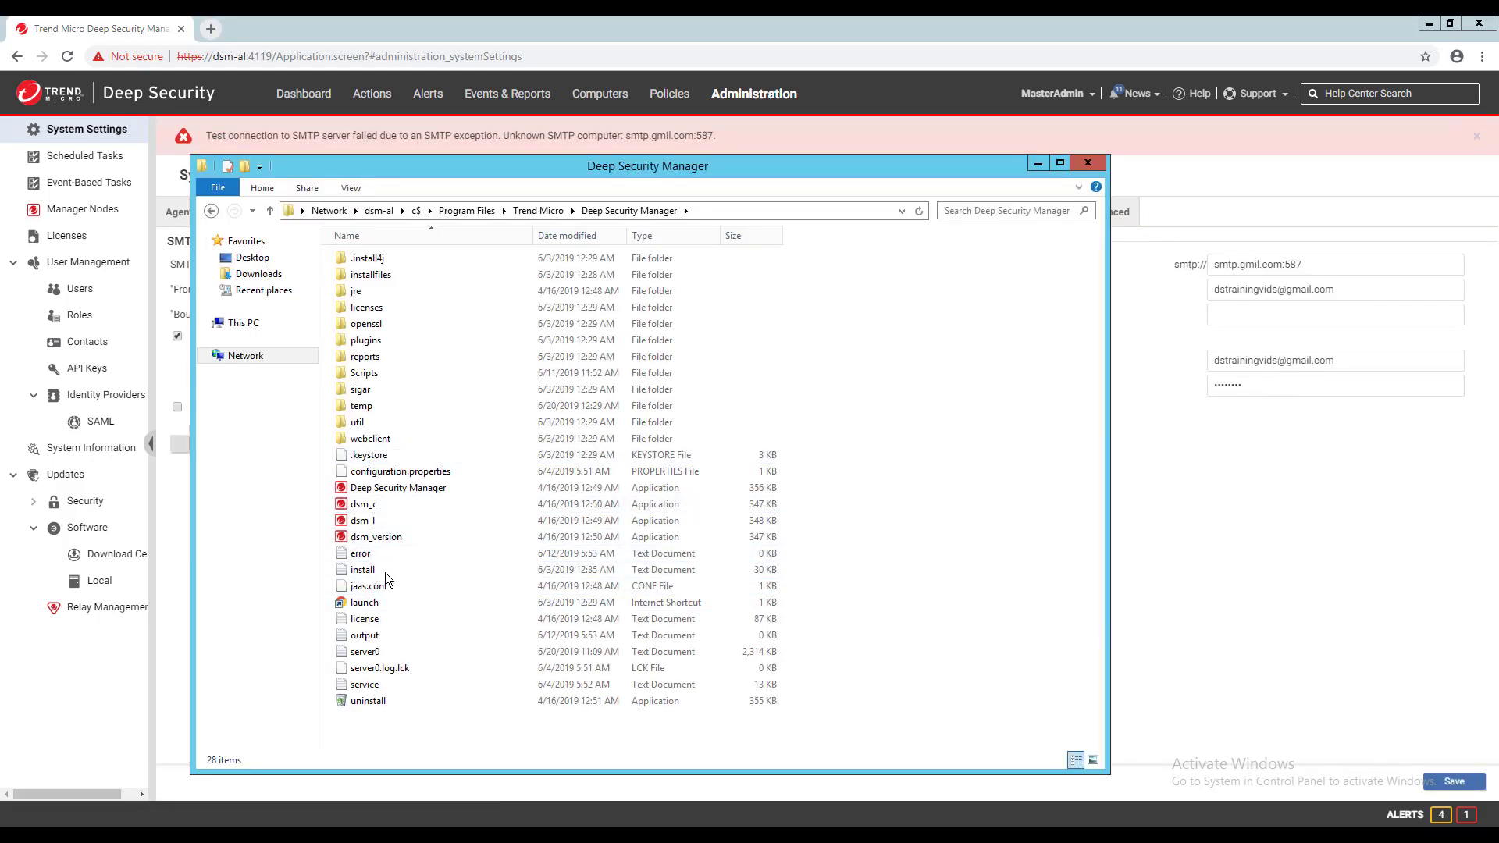
{"action": "double_click", "coordinate": [365, 652]}
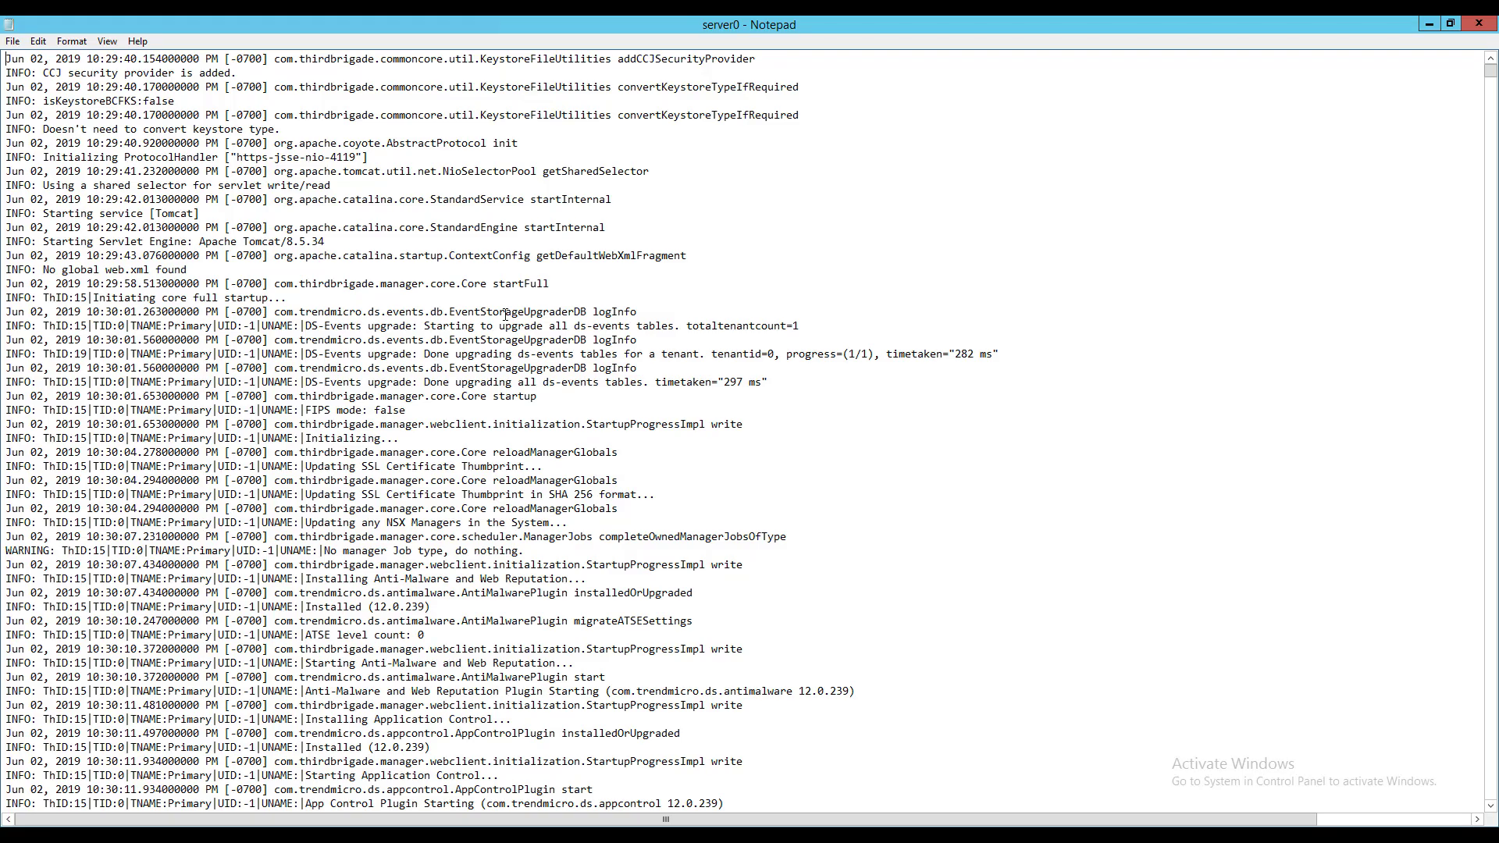
{"action": "key", "text": "ctrl+End"}
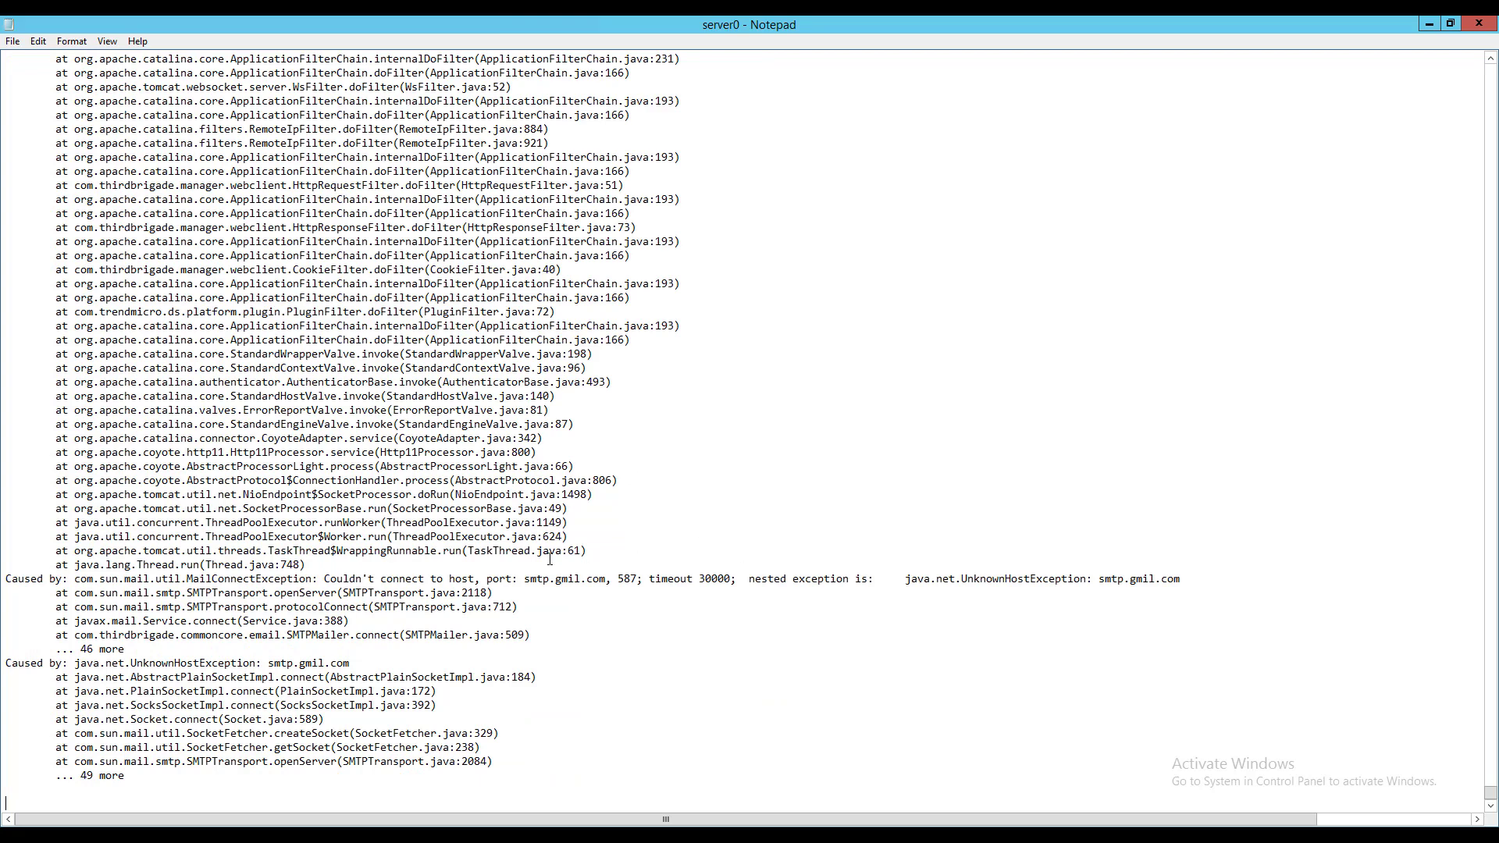
{"action": "left_click_drag", "start_coordinate": [325, 578], "coordinate": [606, 578]}
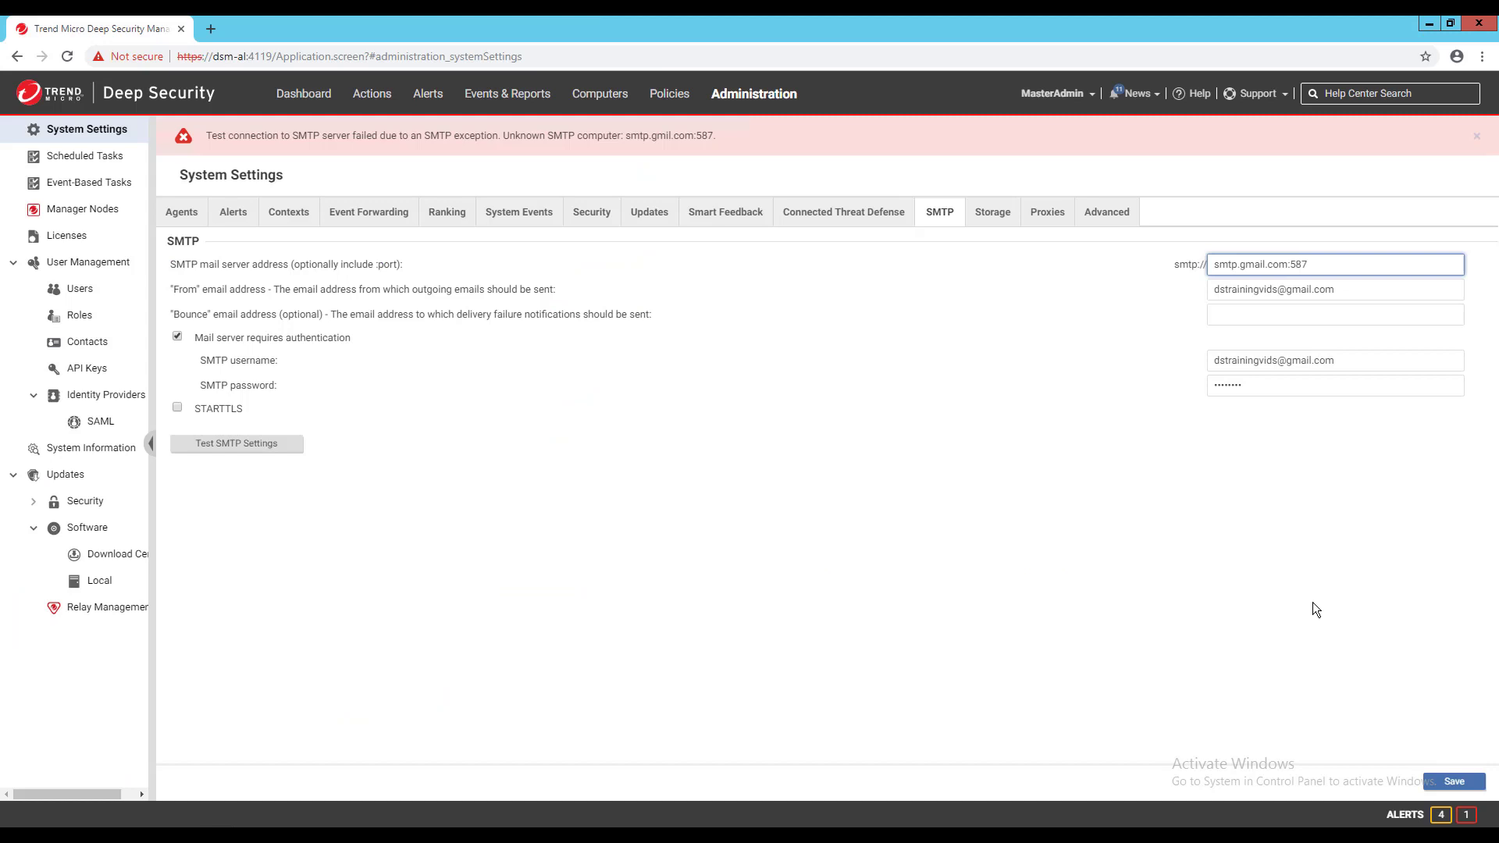
- Save the corrected smtp.gmail.com:587 server and rerun the SMTP connection test
{"action": "left_click", "coordinate": [1451, 776]}
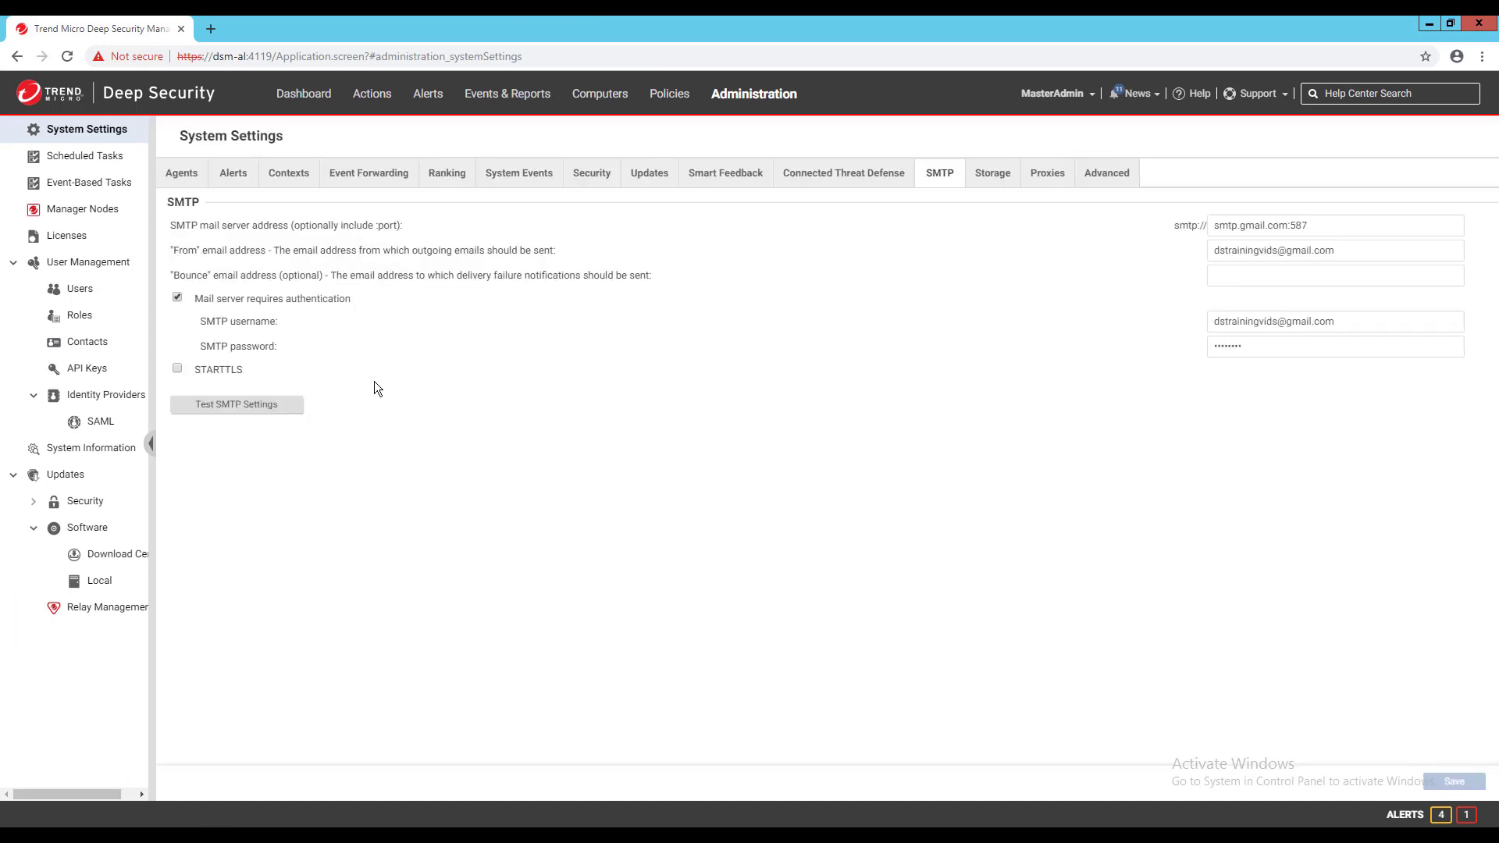
{"action": "left_click", "coordinate": [237, 403]}
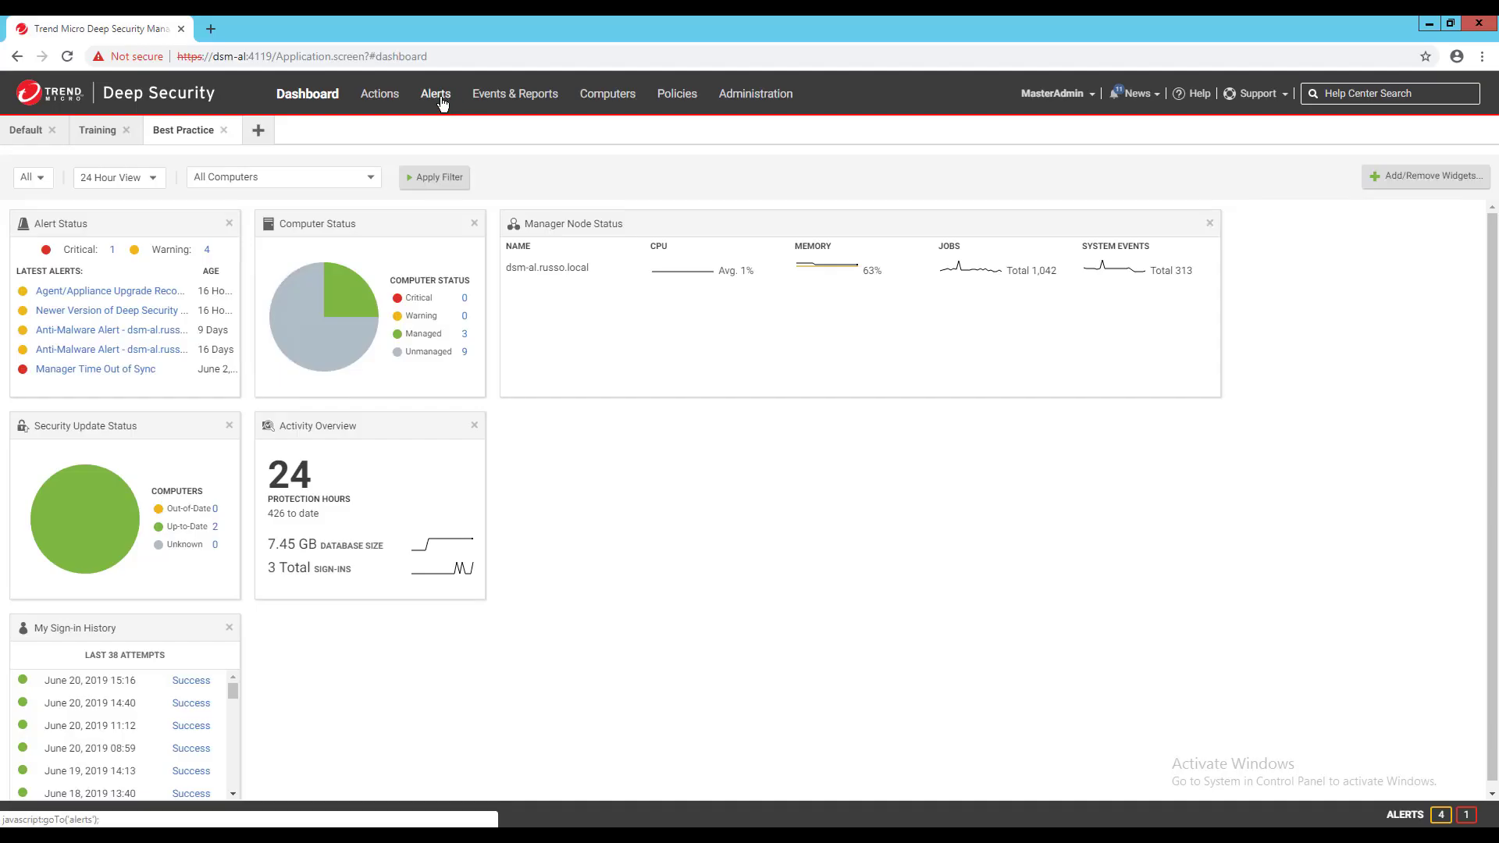
- Open the Agent configuration package too large alert, toggle it off and on, and set severity Critical
{"action": "left_click", "coordinate": [436, 94]}
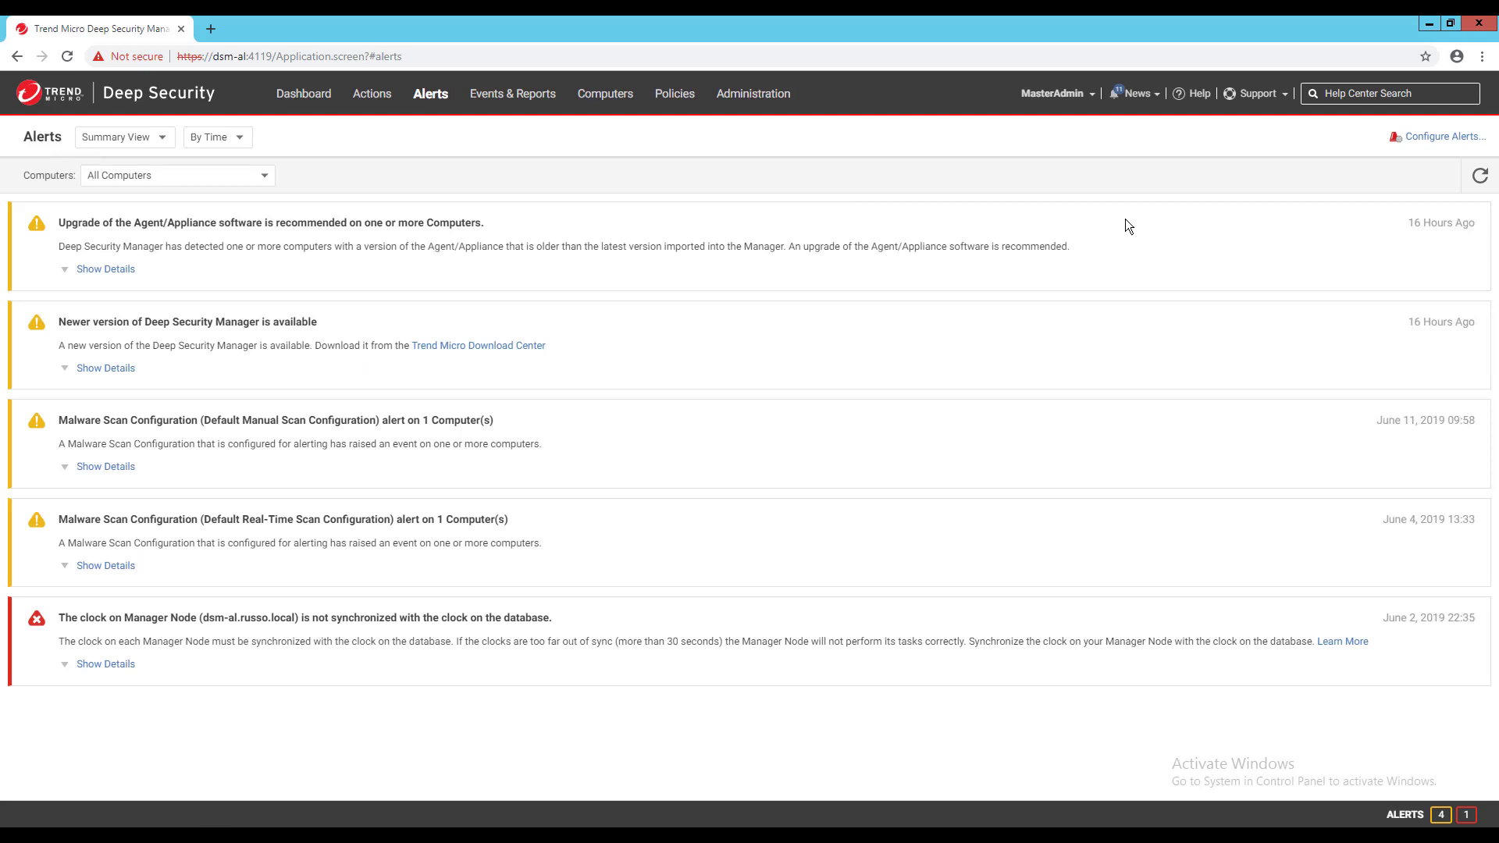
{"action": "left_click", "coordinate": [1466, 141]}
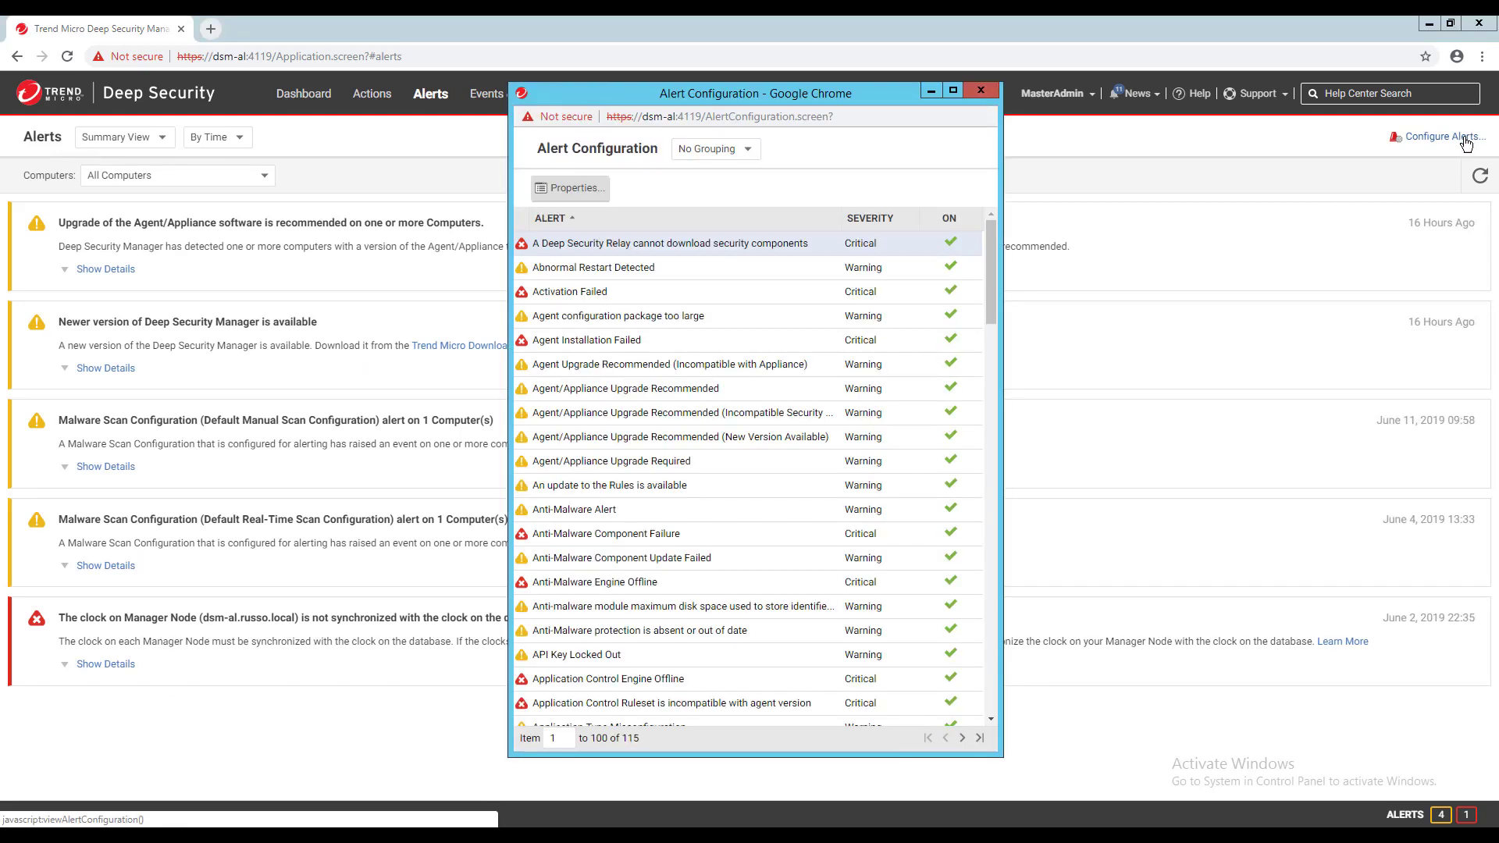
{"action": "double_click", "coordinate": [701, 319]}
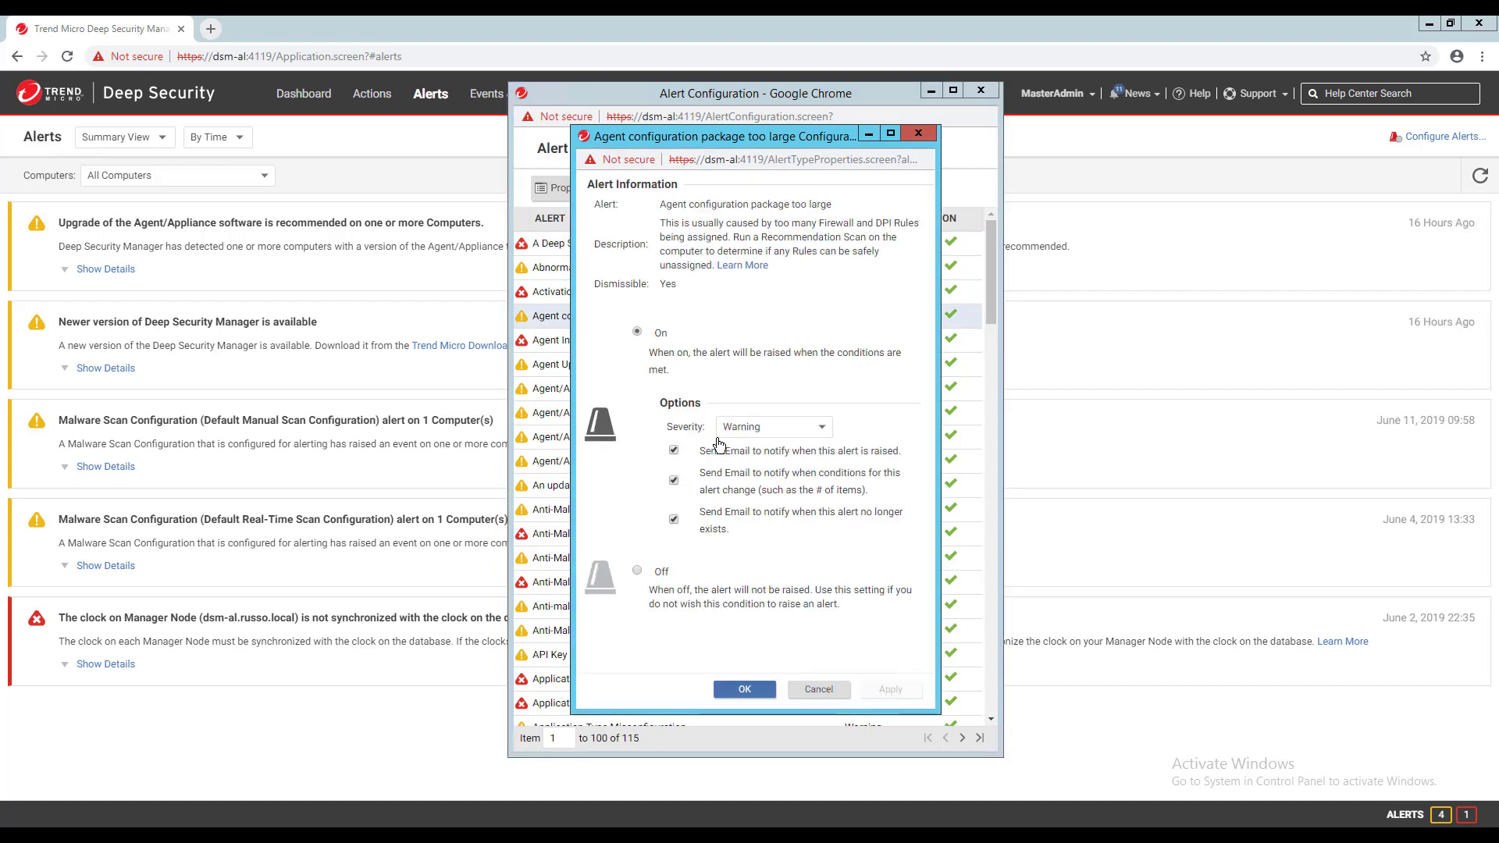
{"action": "left_click", "coordinate": [638, 571]}
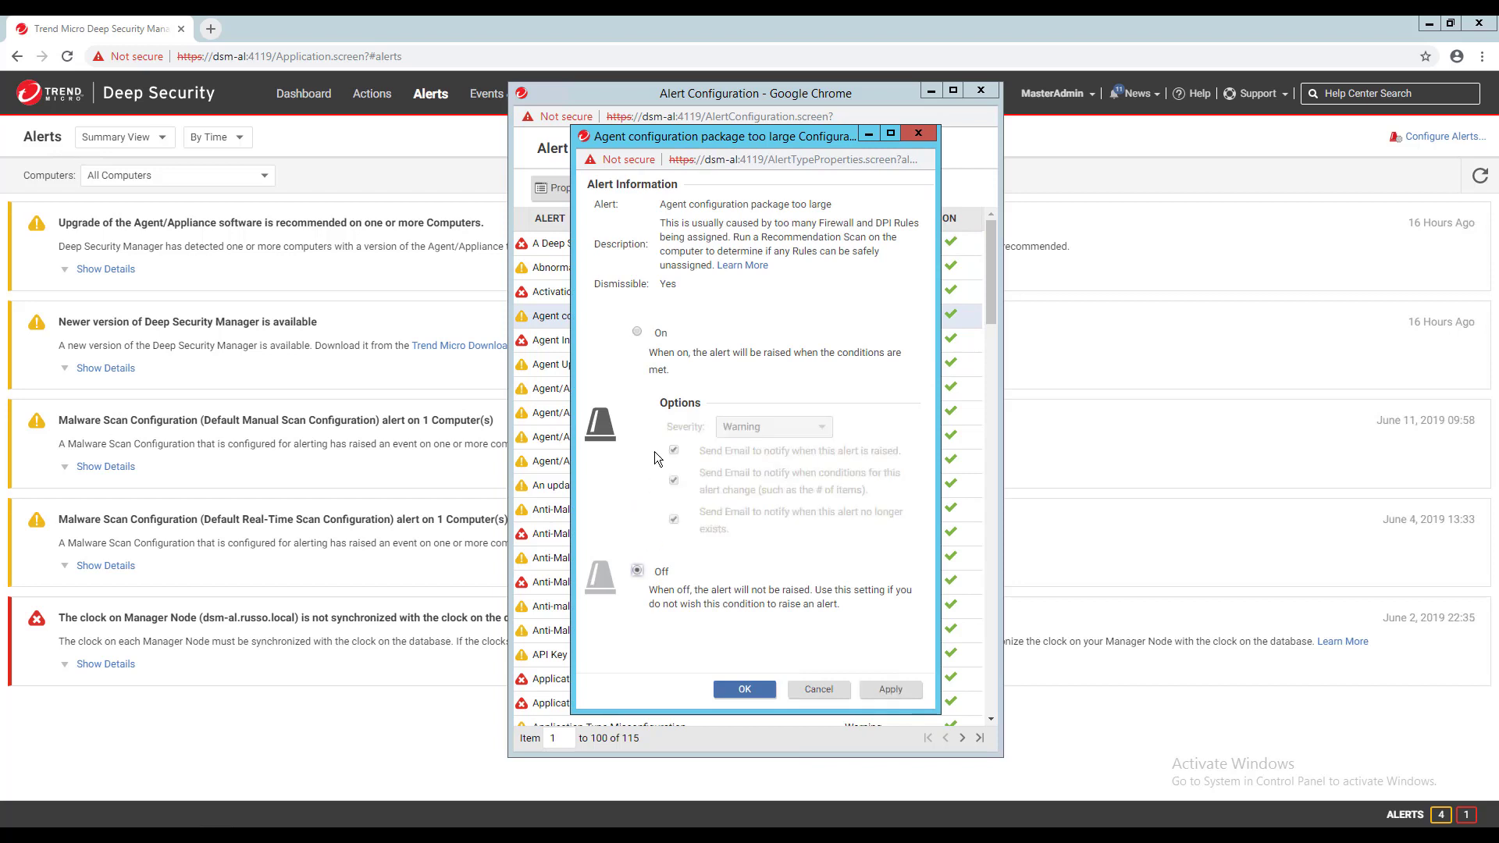
{"action": "left_click", "coordinate": [645, 333]}
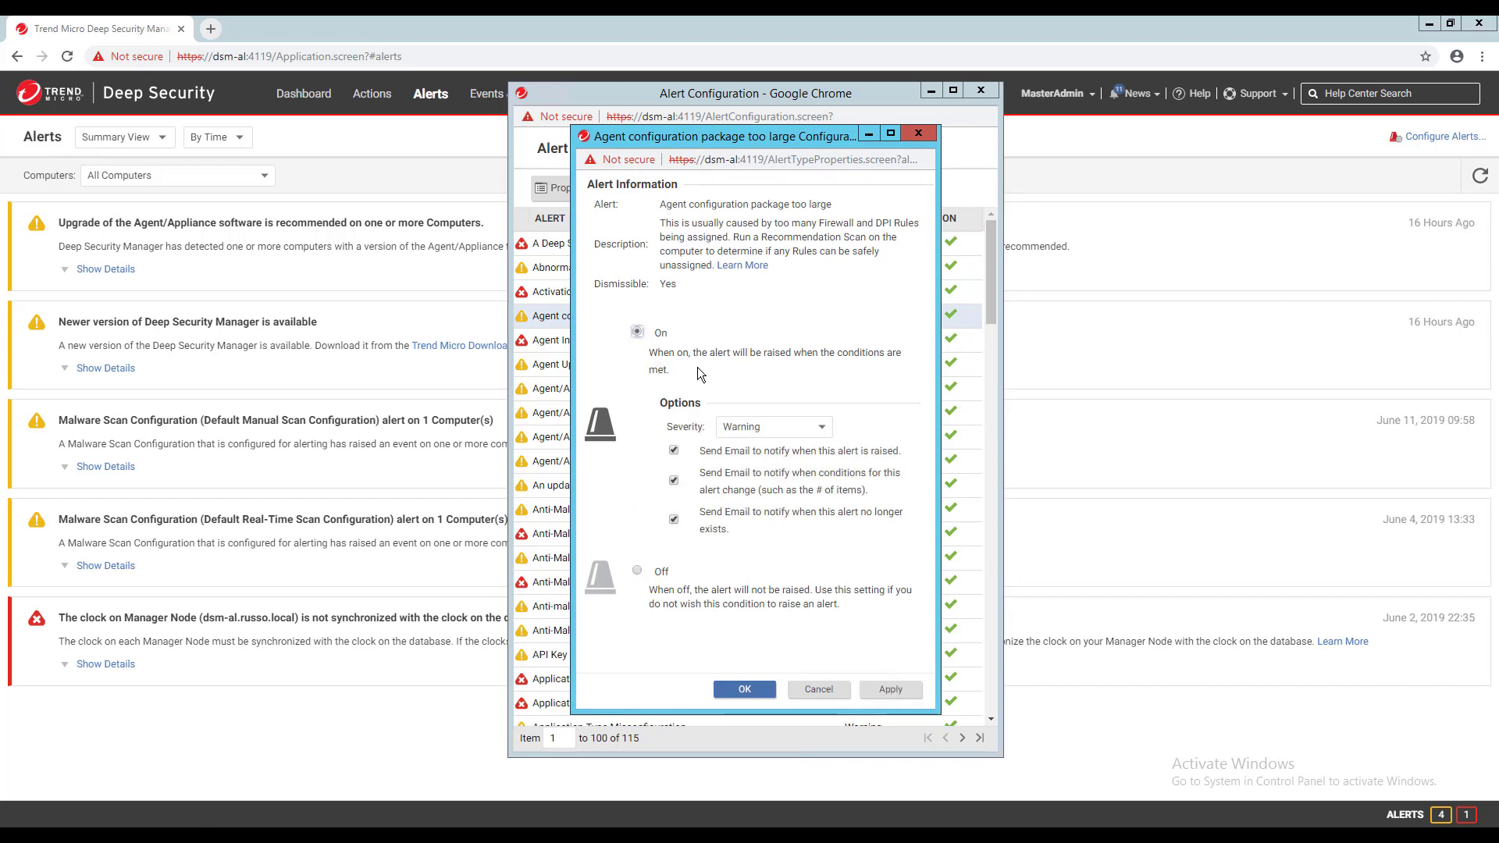
{"action": "left_click", "coordinate": [745, 435]}
{"action": "left_click", "coordinate": [742, 445]}
- Uncheck and re-check all three Send Email options for raised, changed and cleared alerts
{"action": "left_click", "coordinate": [674, 451]}
{"action": "left_click", "coordinate": [674, 480]}
{"action": "left_click", "coordinate": [673, 519]}
{"action": "left_click", "coordinate": [674, 450]}
{"action": "left_click", "coordinate": [674, 480]}
{"action": "left_click", "coordinate": [674, 519]}
{"action": "left_click", "coordinate": [675, 519]}
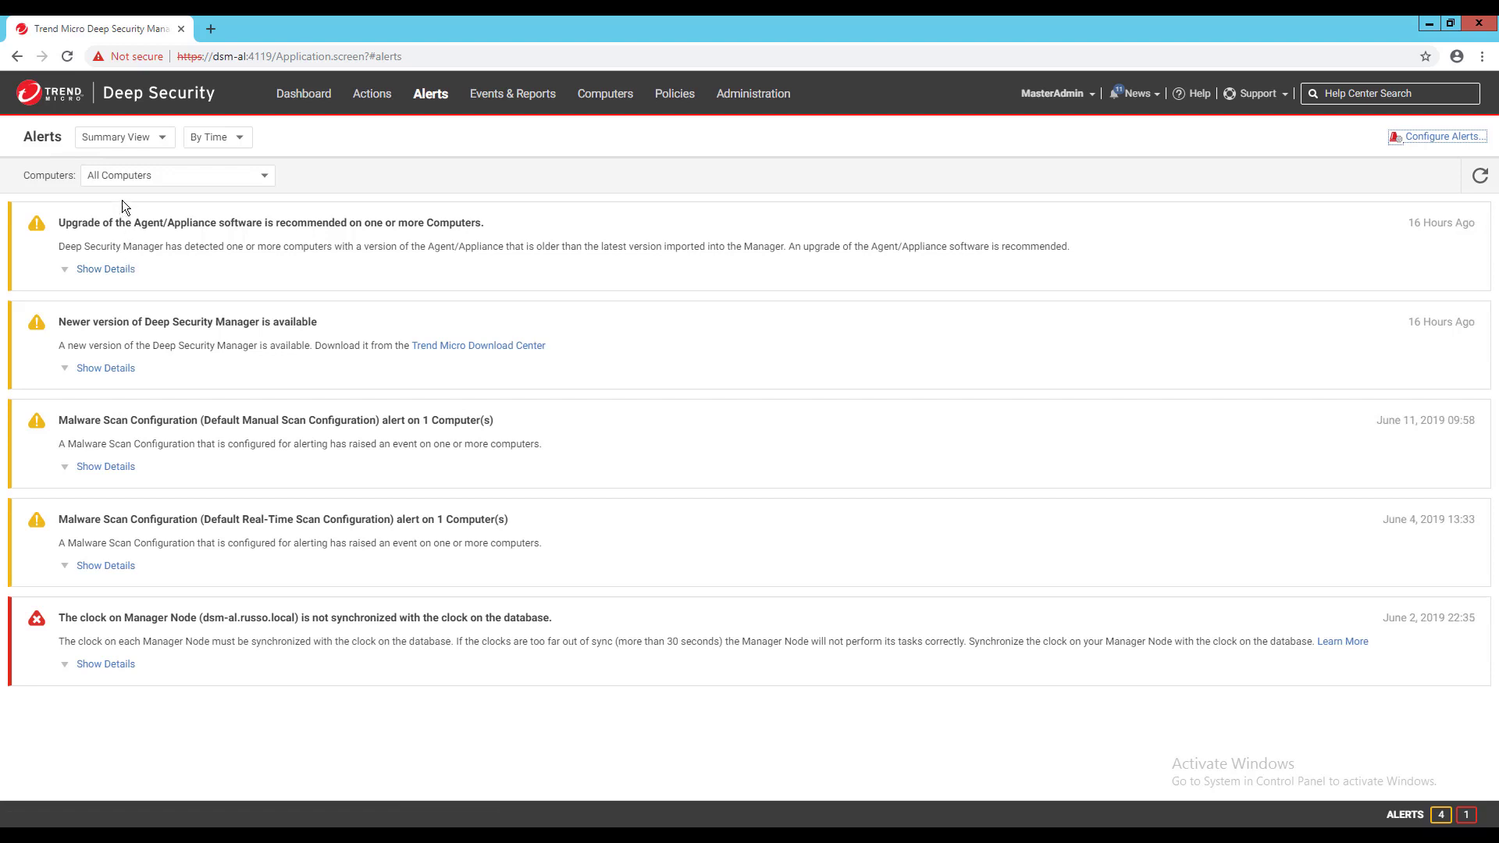
- Show alerts in List View, expand the Manual Scan Configuration alert, and open the June 11 Anti-Malware alert
{"action": "left_click", "coordinate": [117, 142]}
{"action": "left_click", "coordinate": [103, 184]}
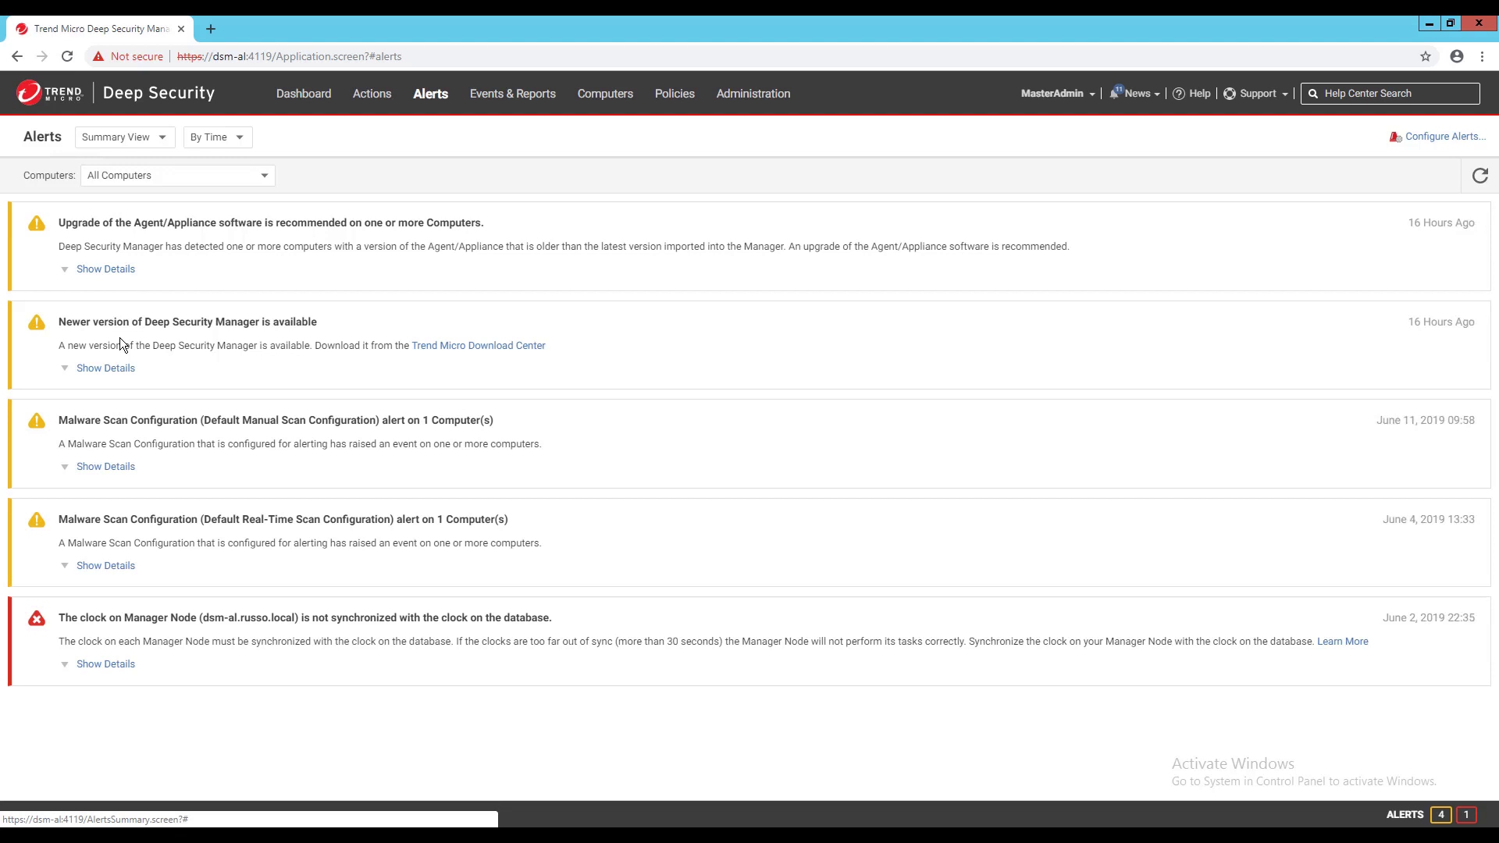
{"action": "left_click", "coordinate": [122, 467]}
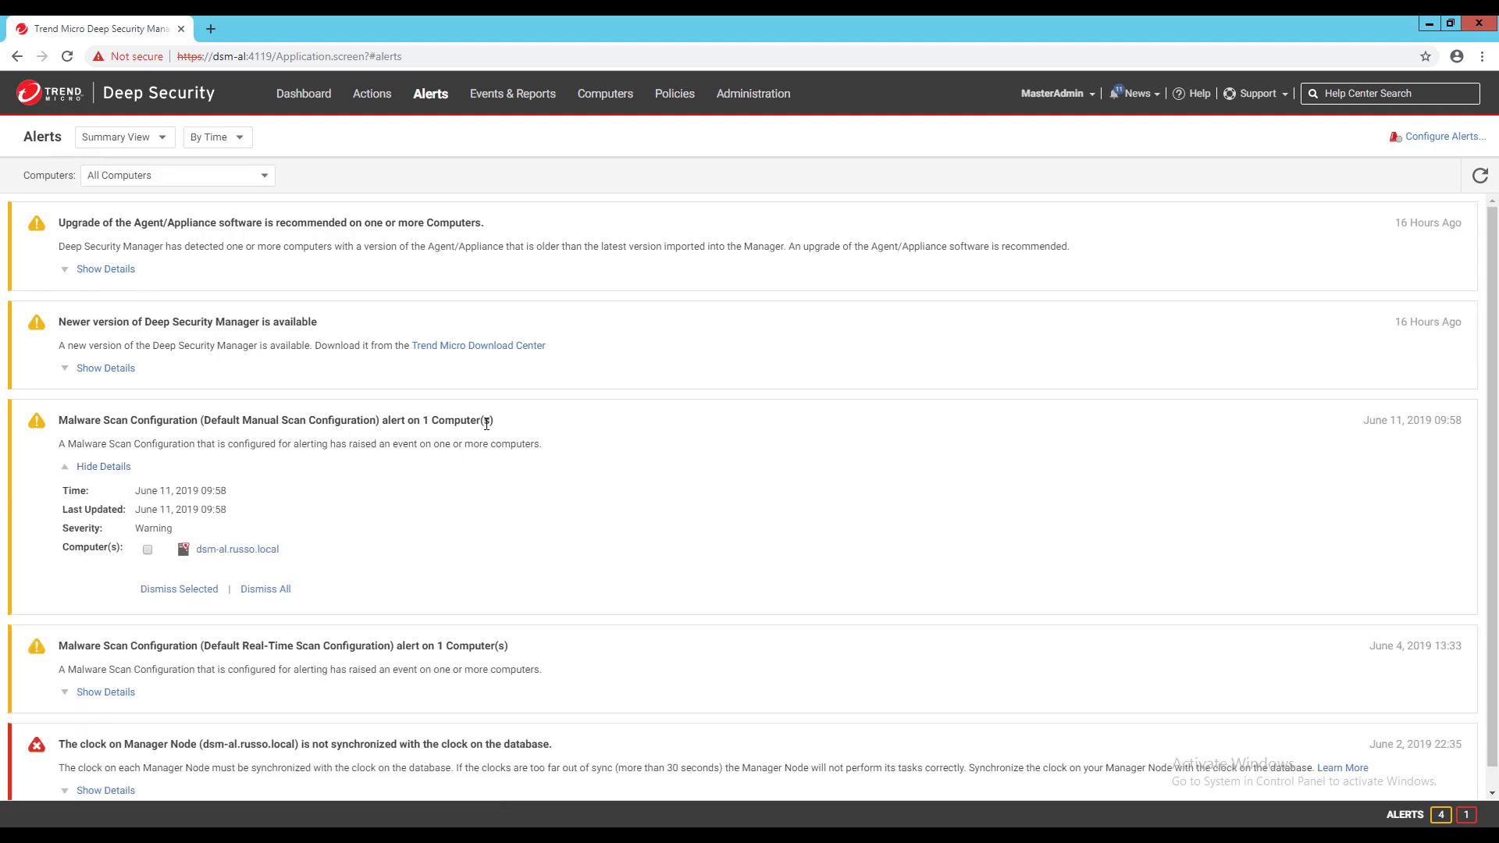
{"action": "left_click", "coordinate": [166, 138]}
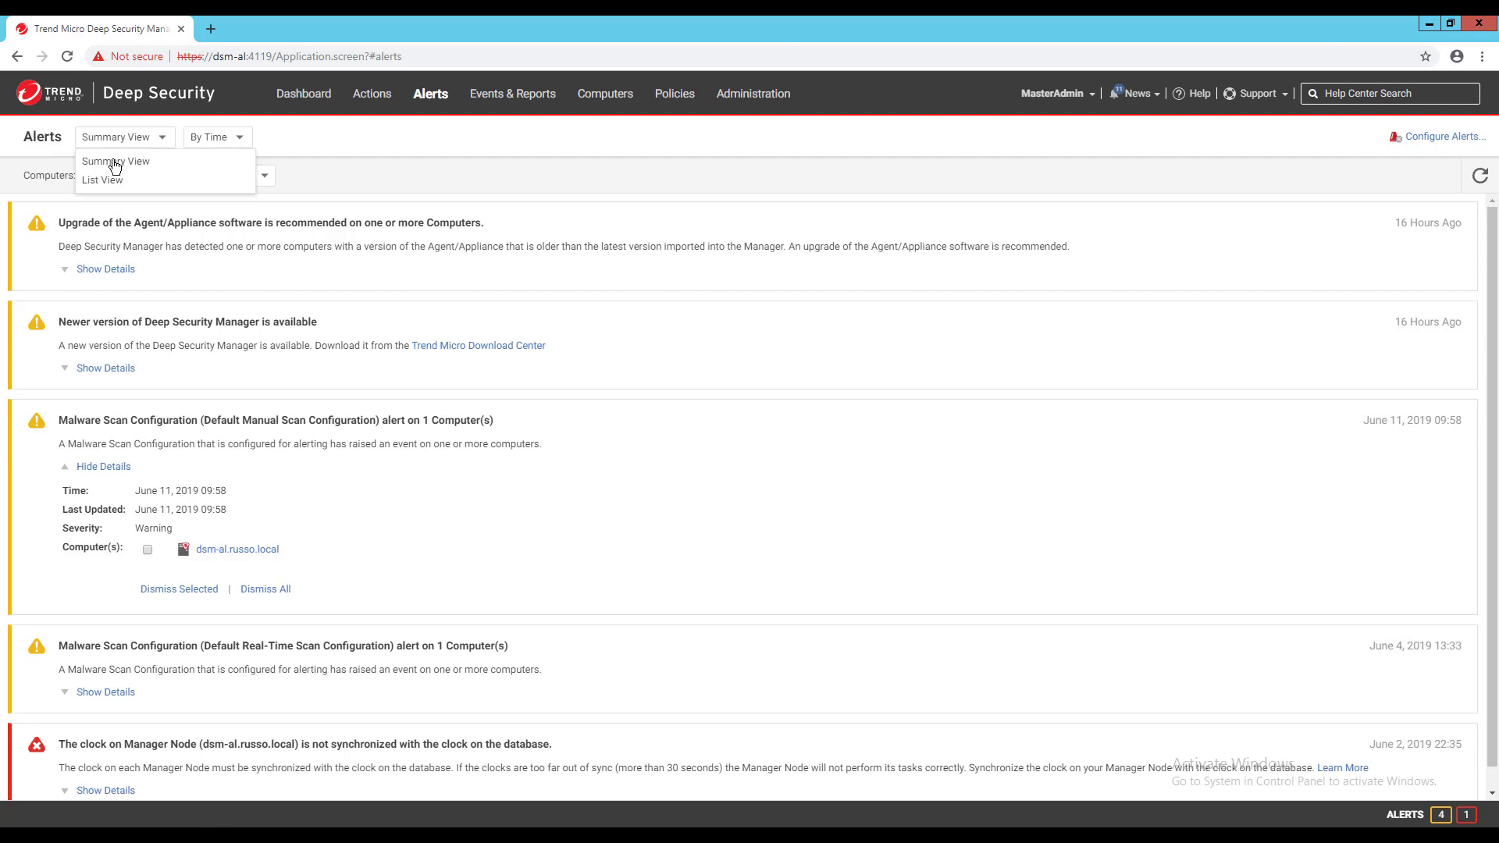
{"action": "left_click", "coordinate": [108, 182]}
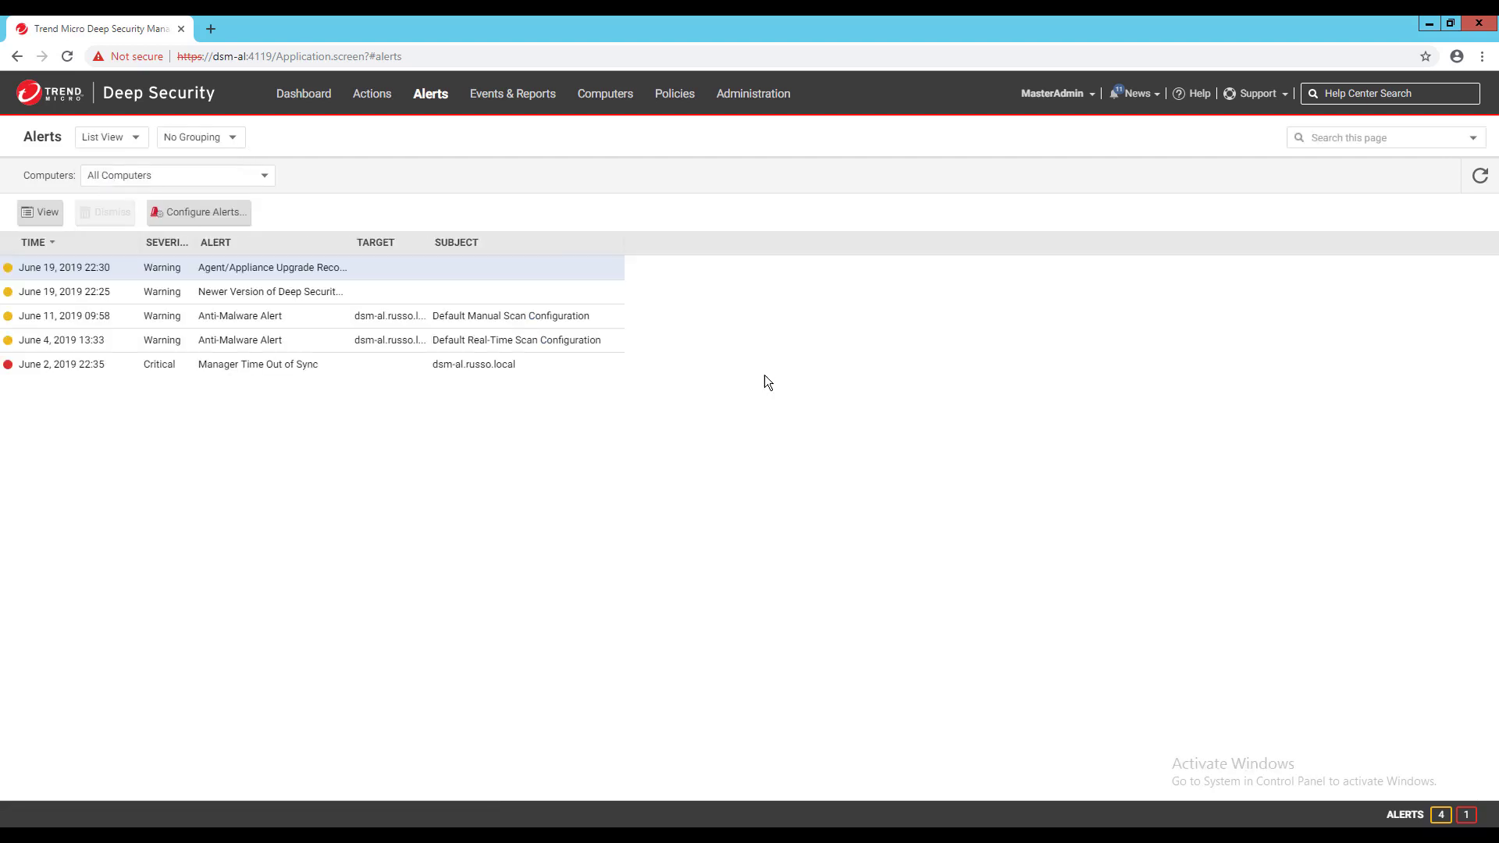
{"action": "double_click", "coordinate": [180, 323]}
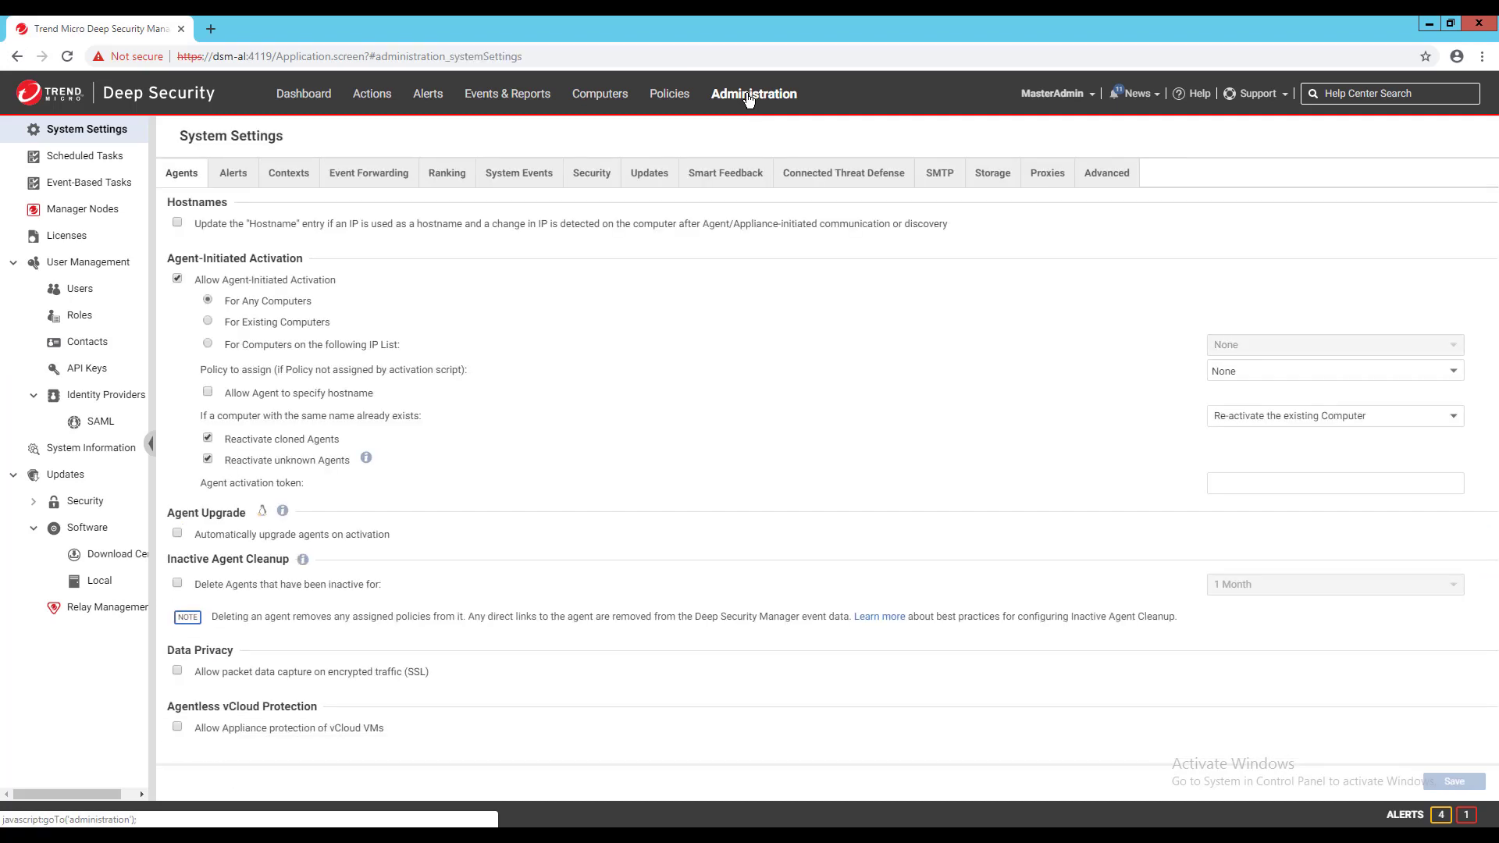
- Paste the distribution group's address into the Alert Email Address field on the System Settings Alerts tab
{"action": "left_click", "coordinate": [252, 178]}
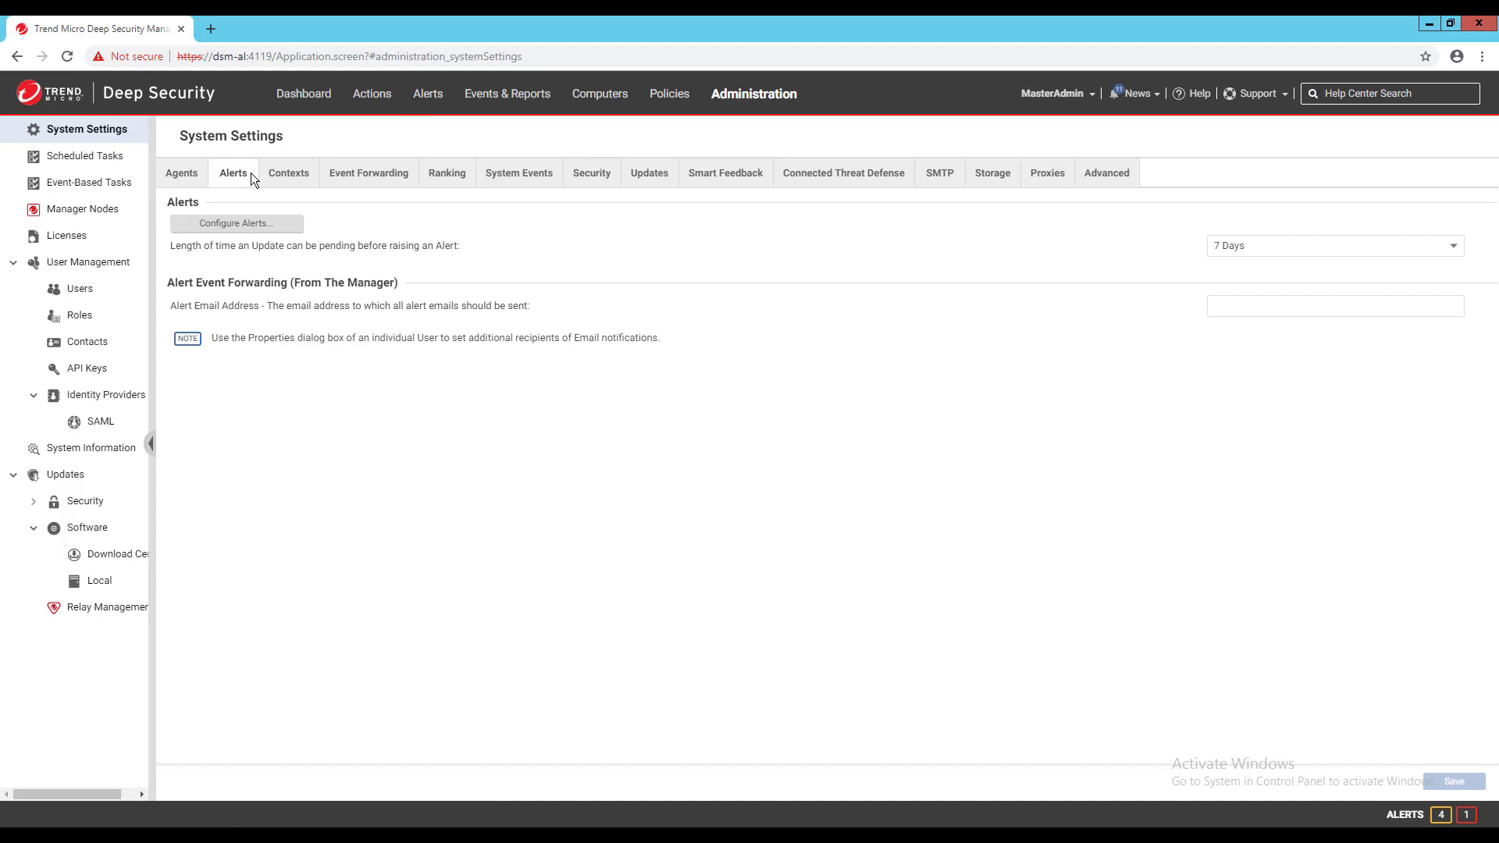
{"action": "left_click", "coordinate": [1257, 304]}
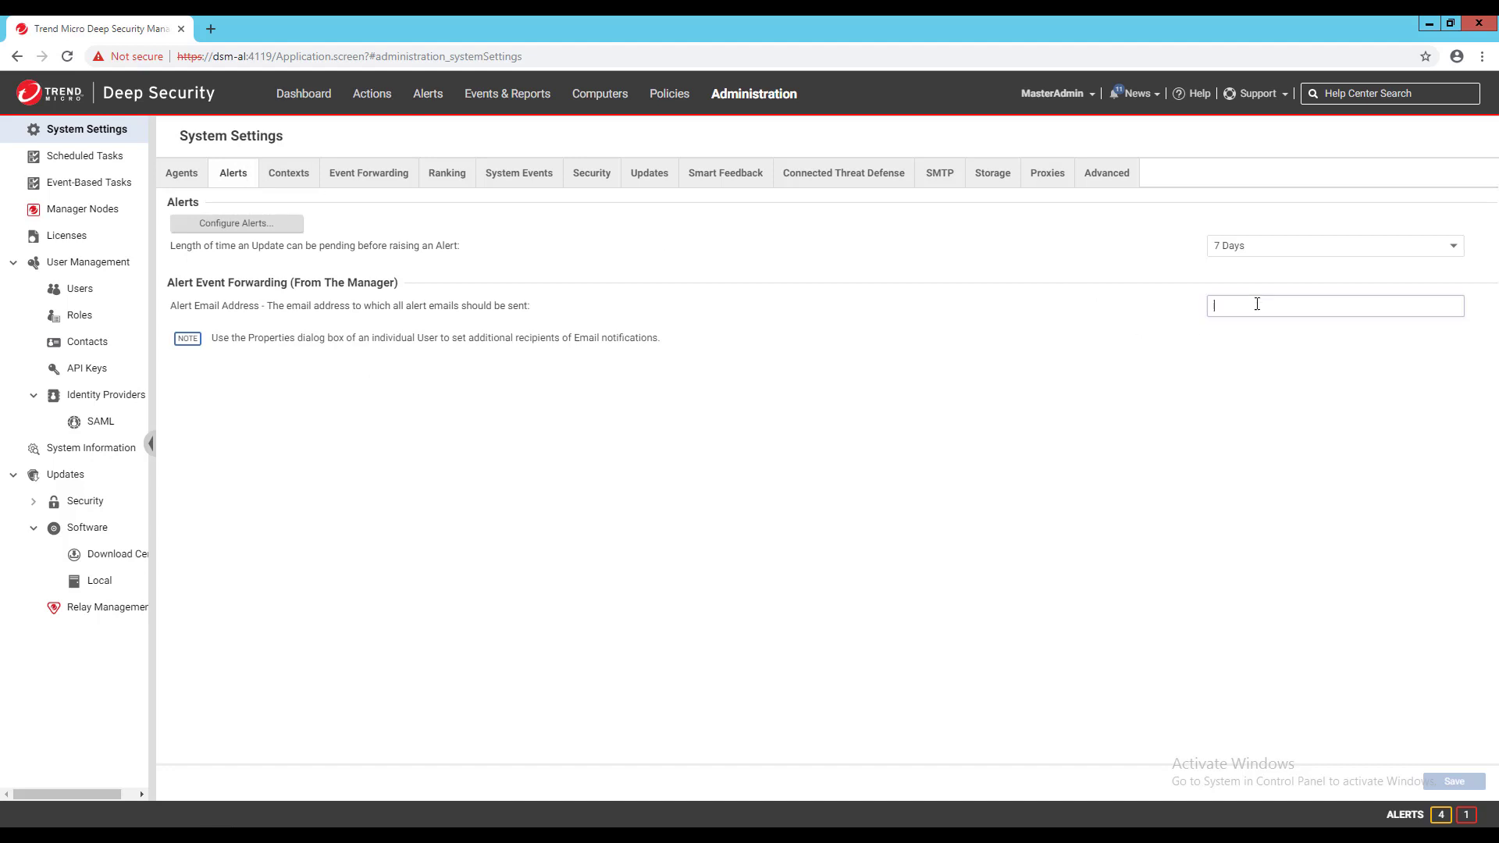
{"action": "key", "text": "ctrl+v"}
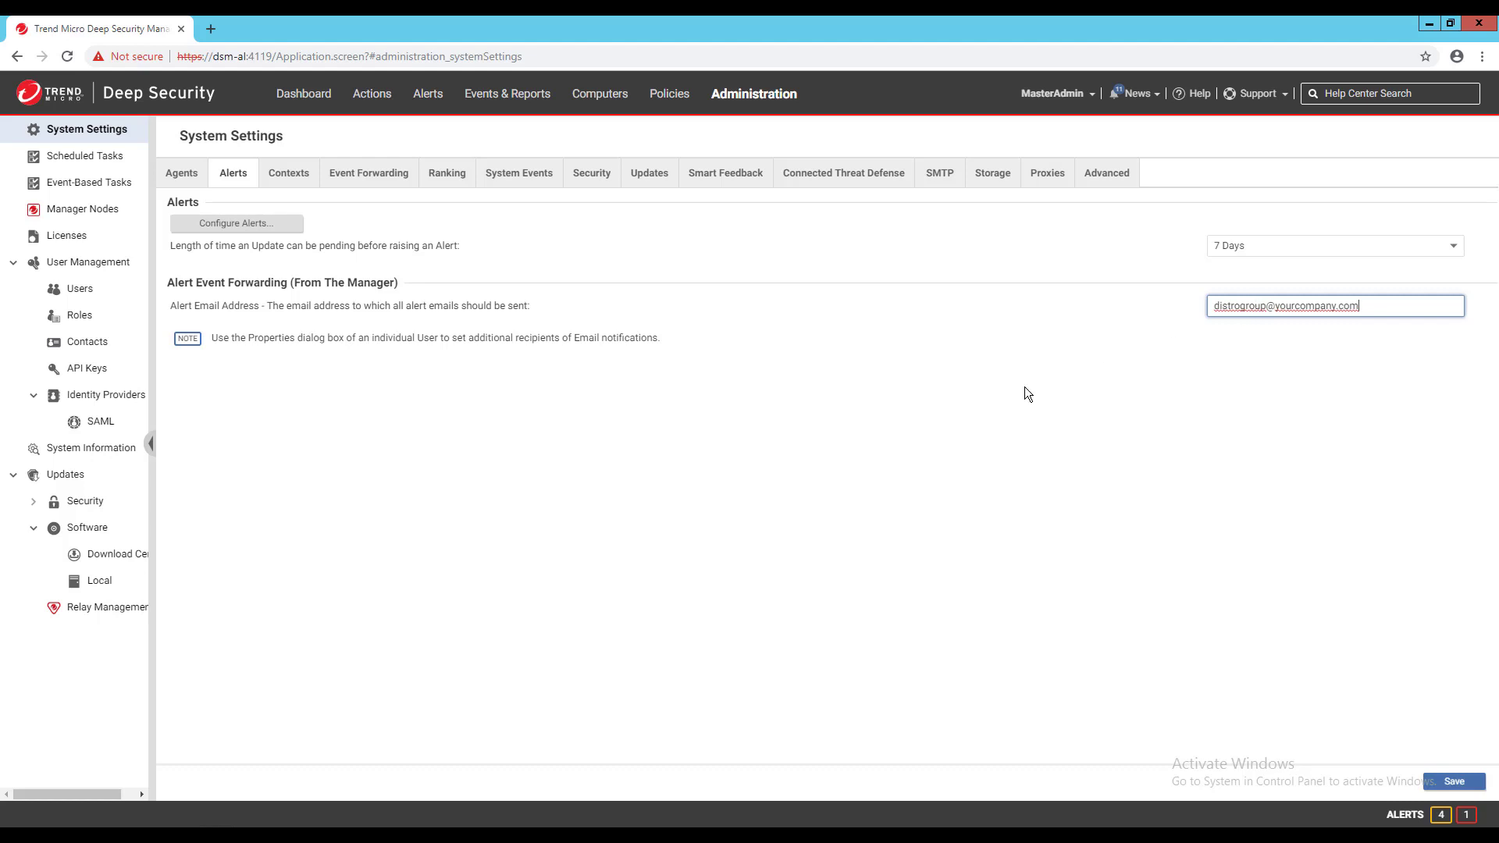
- Enter a Gmail contact address for the Training user, enable Receive Alert Emails, and save
{"action": "left_click", "coordinate": [83, 296]}
{"action": "double_click", "coordinate": [222, 286]}
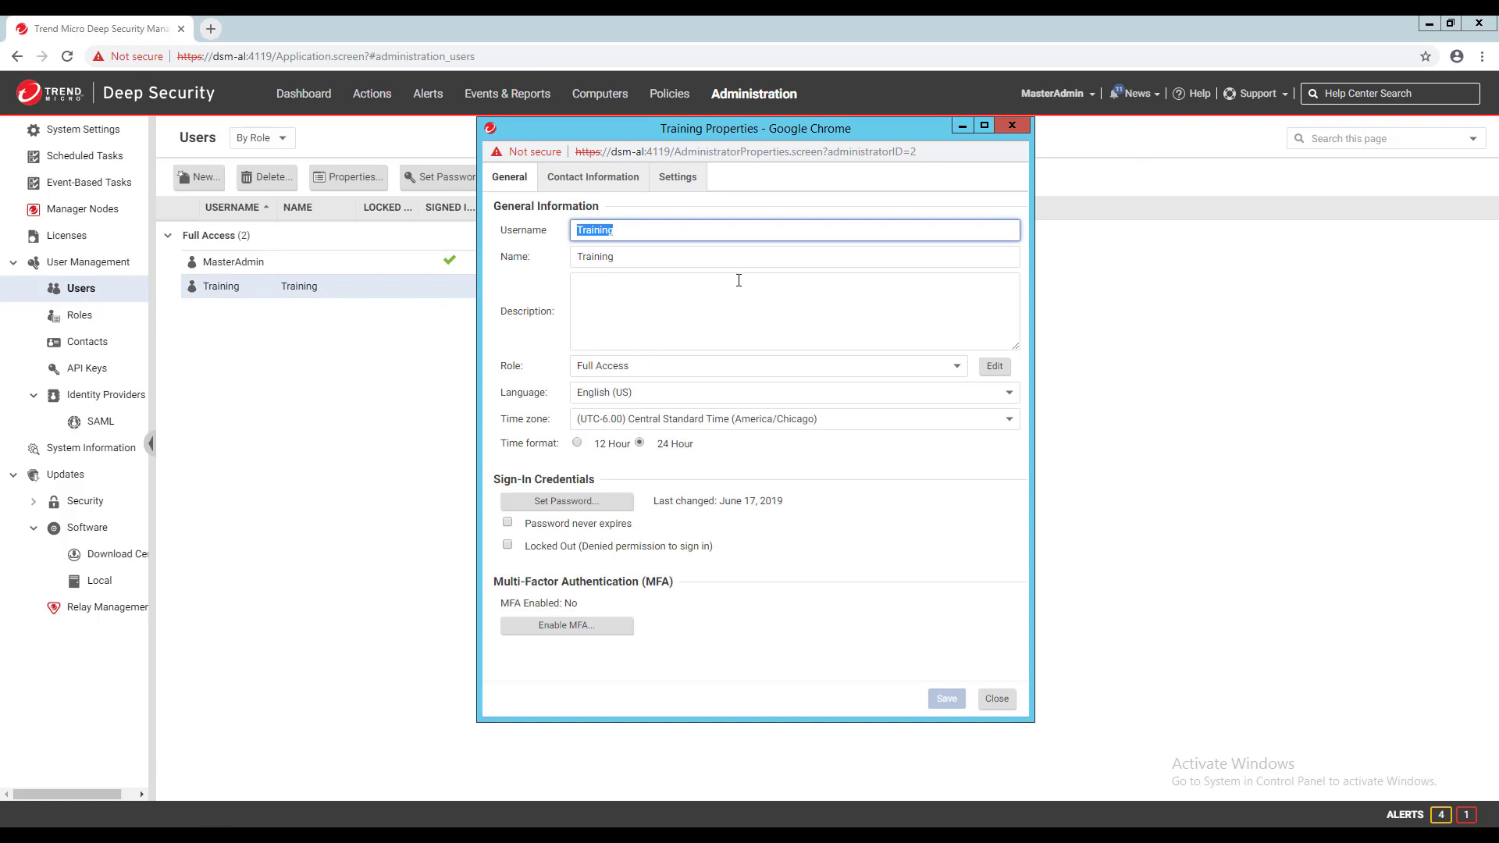
{"action": "left_click", "coordinate": [594, 176]}
{"action": "left_click", "coordinate": [655, 311]}
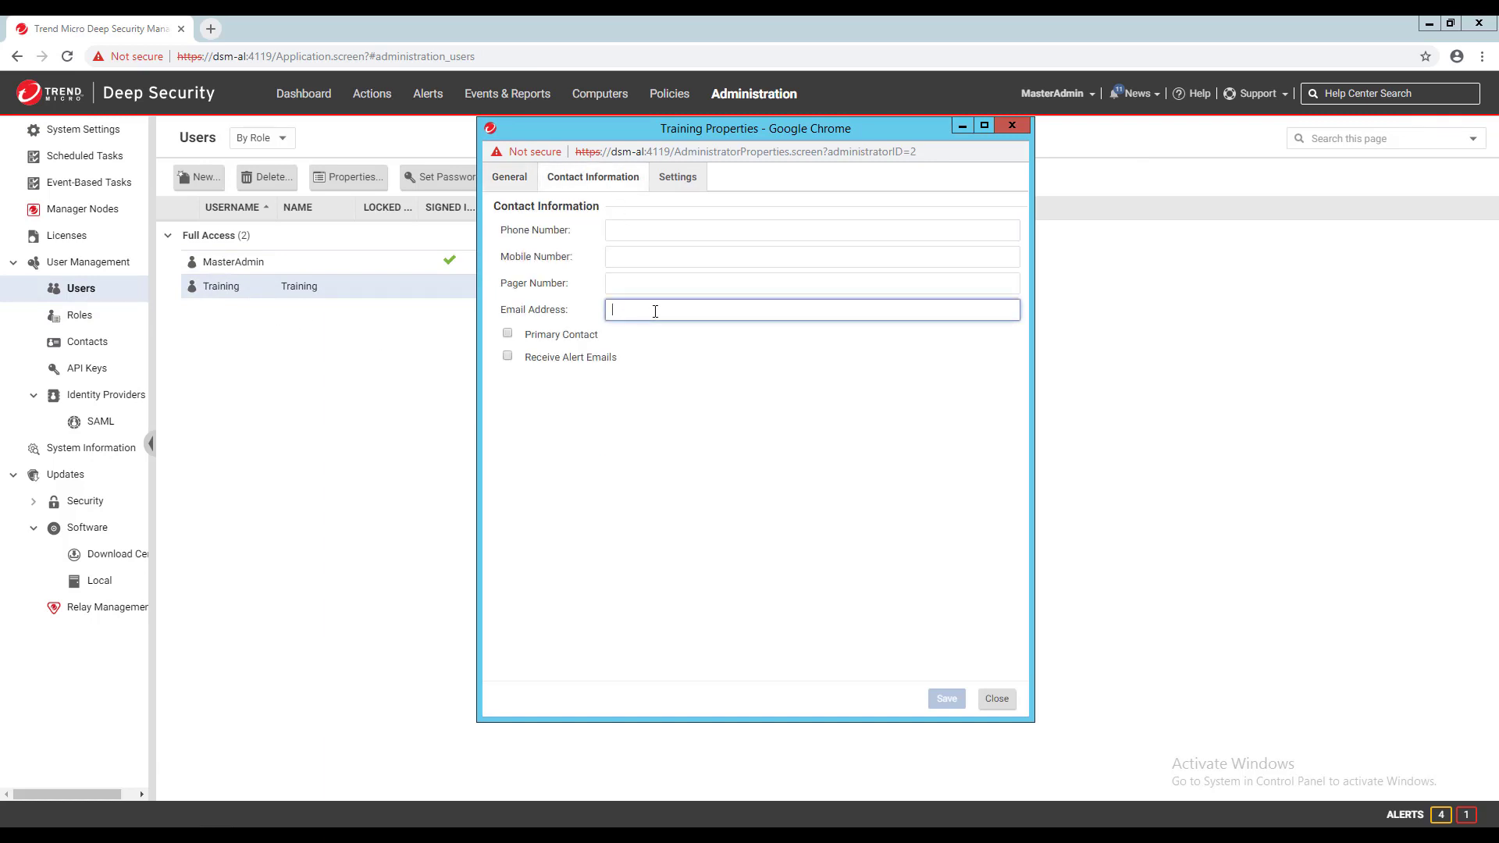
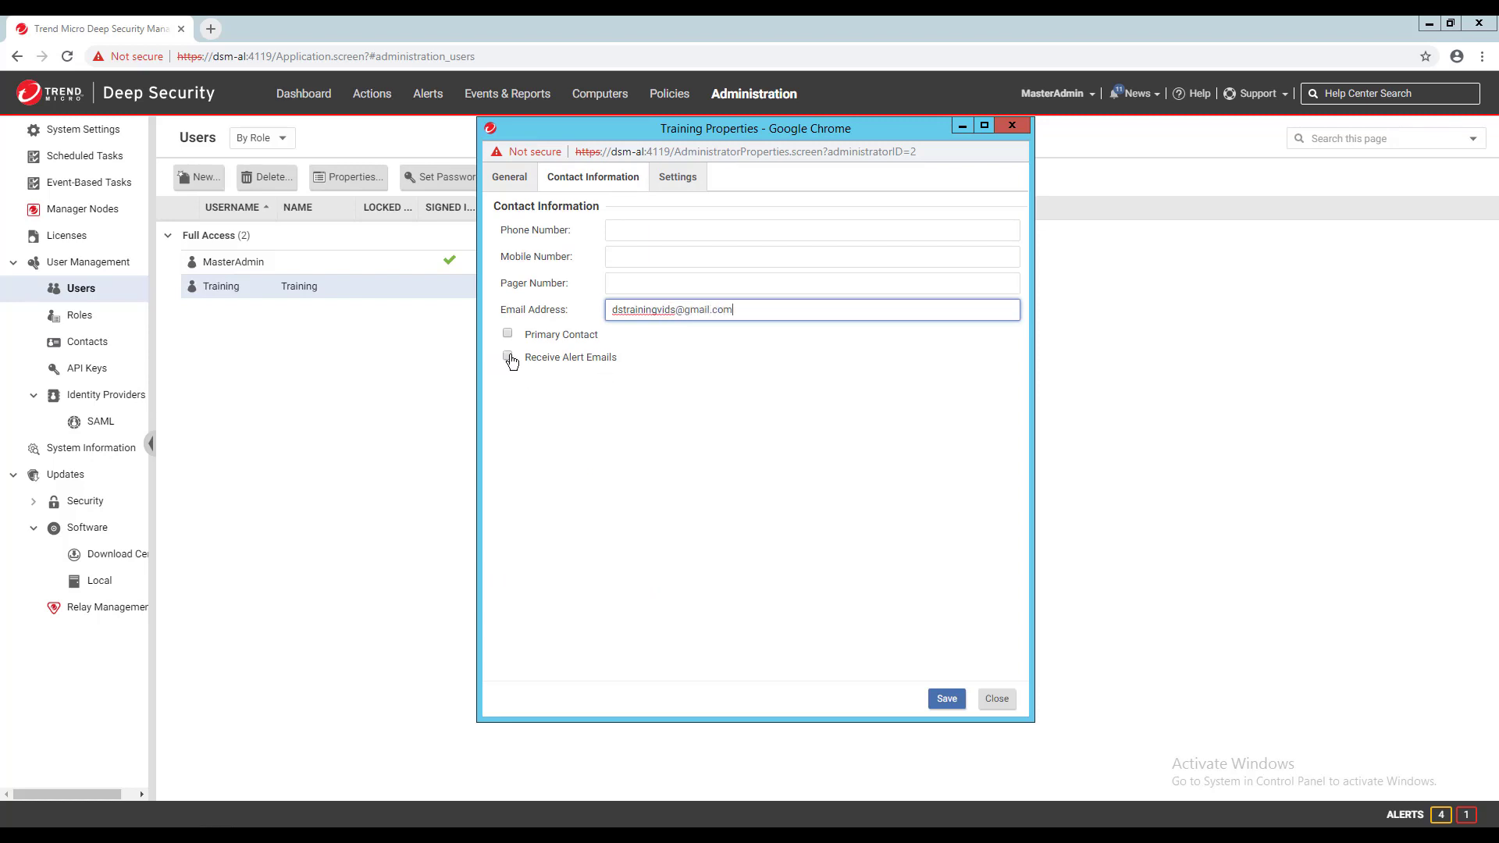
{"action": "left_click", "coordinate": [508, 357]}
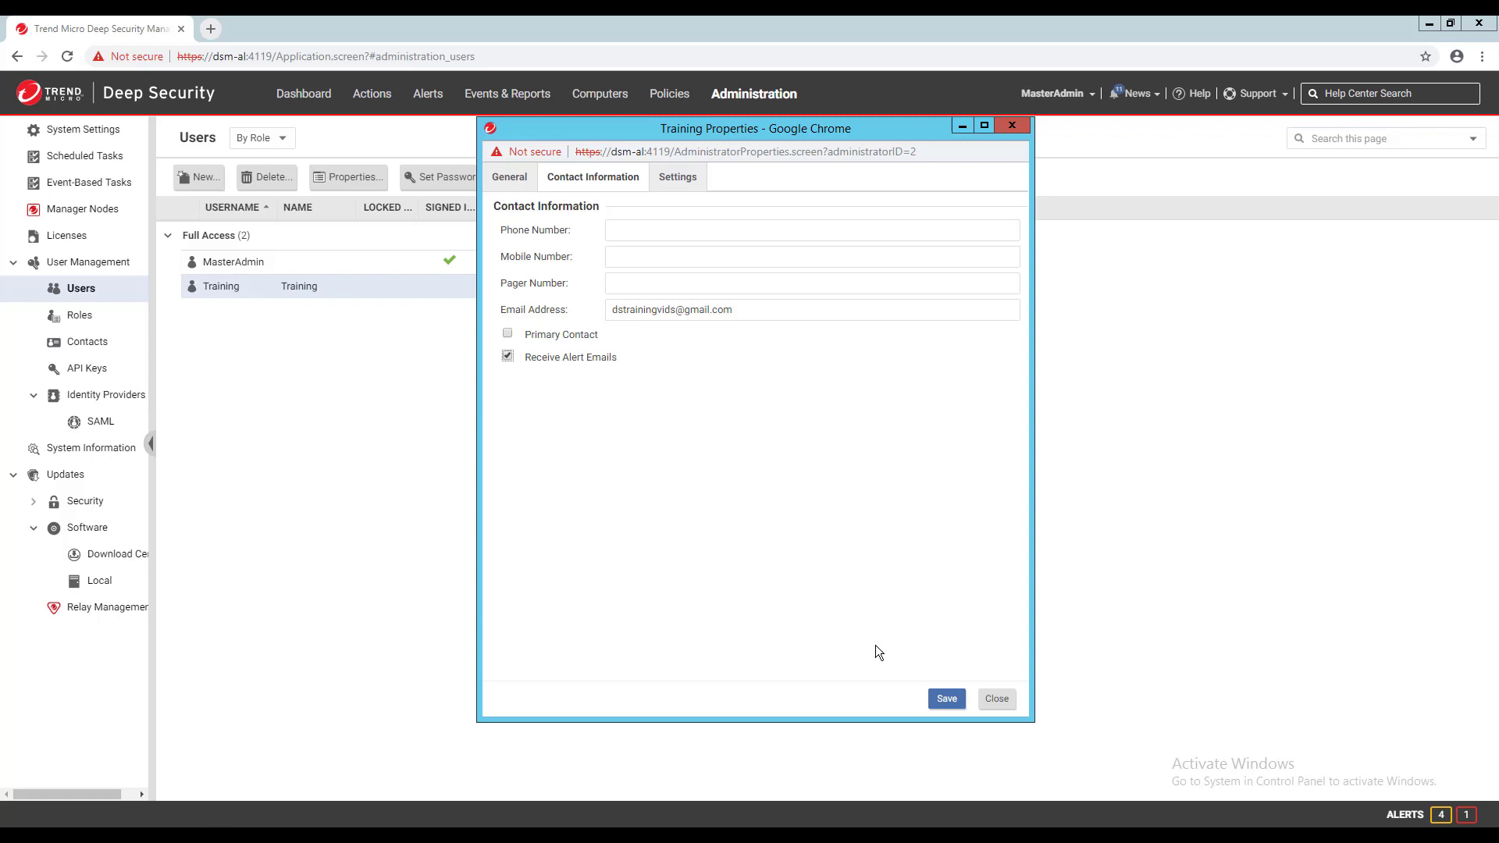
{"action": "left_click", "coordinate": [948, 699]}
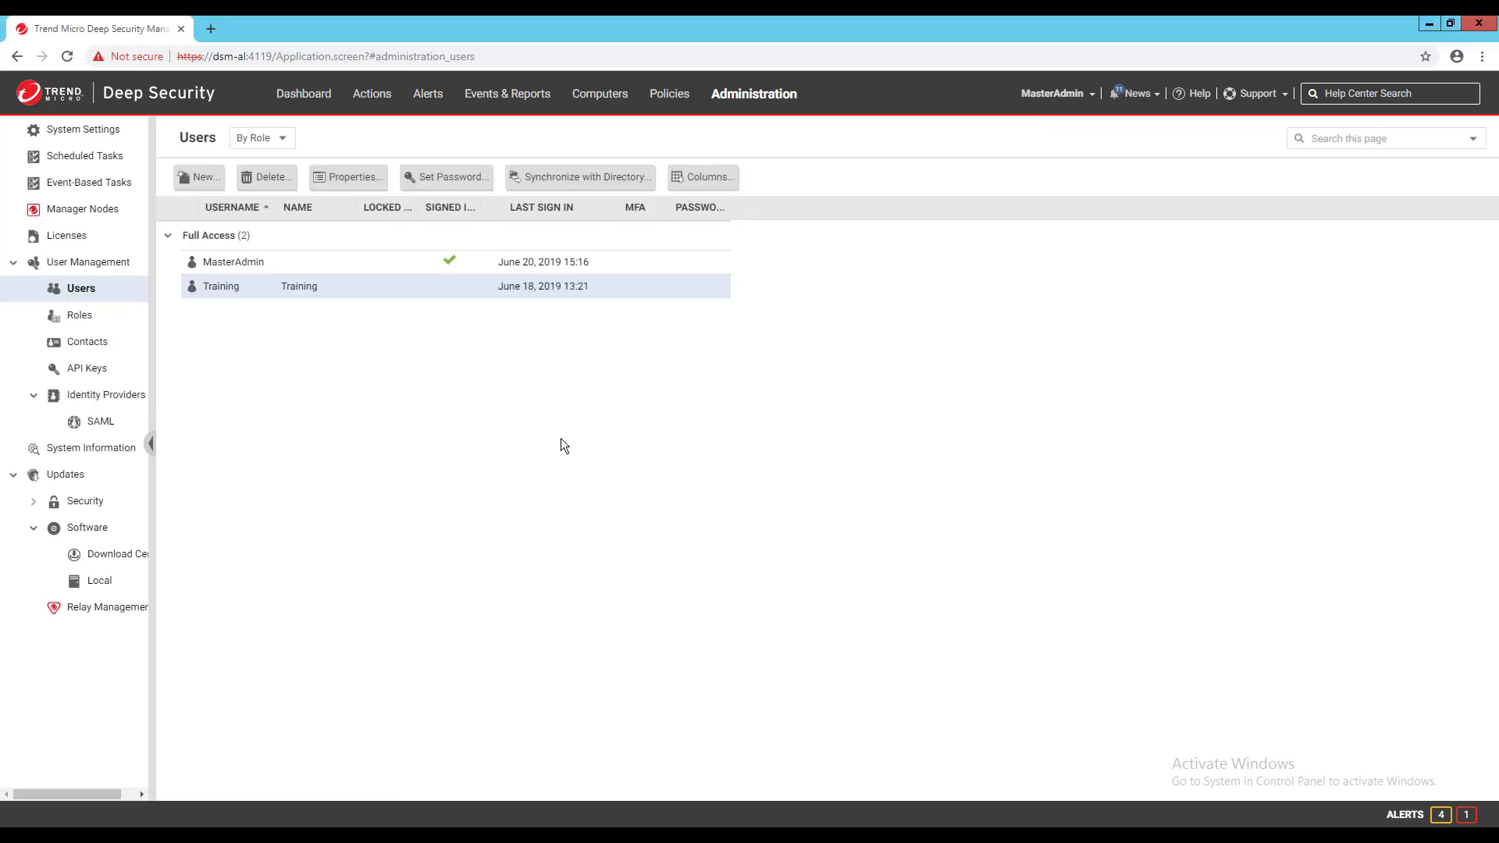